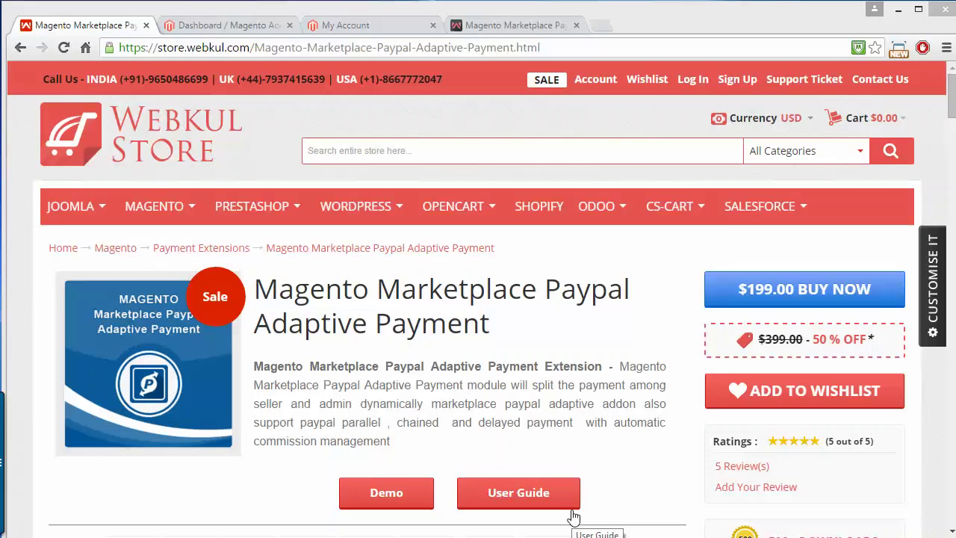
Step: Switch from the Webkul product page to the Magento admin dashboard tab
left_click(198, 29)
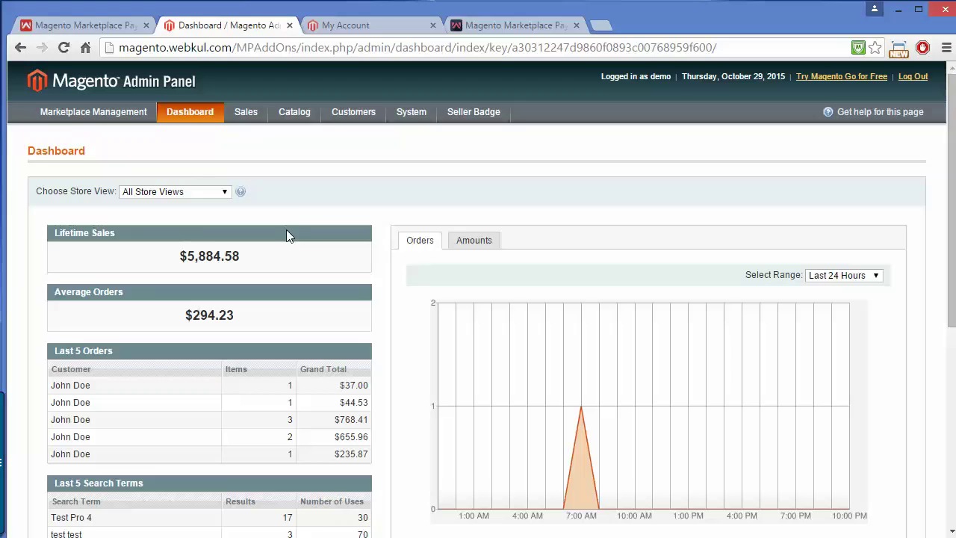
Step: Go to System > Configuration and load the Payment Methods settings under SALES
mouse_move(405, 114)
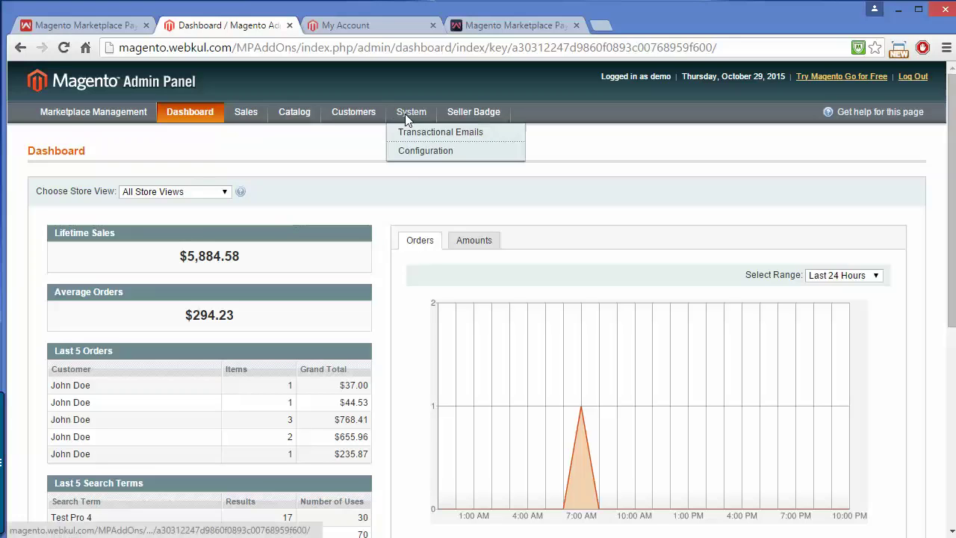
left_click(411, 153)
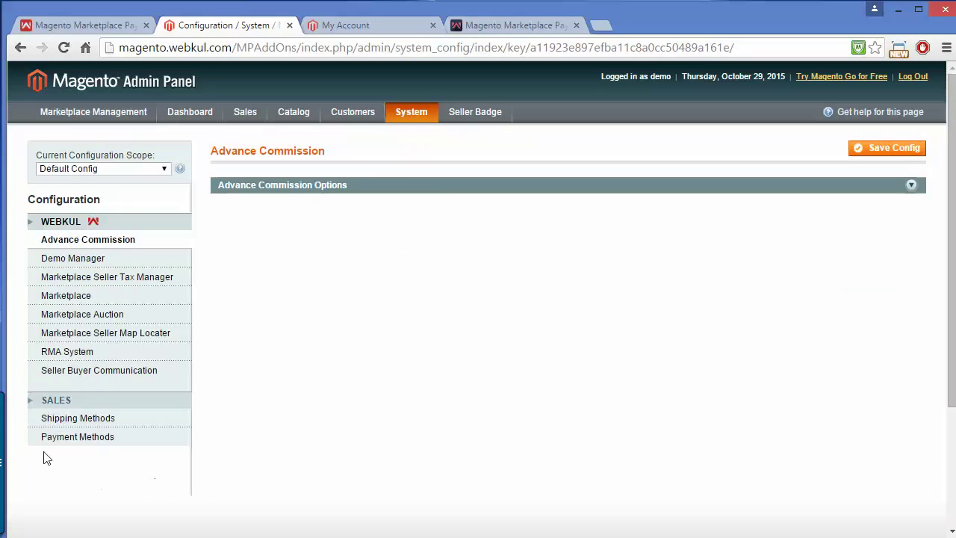
left_click(97, 440)
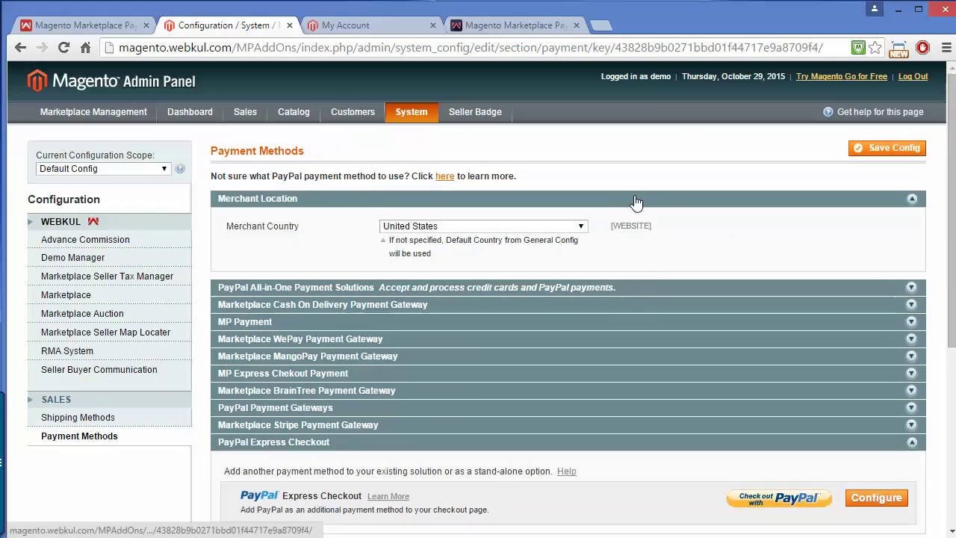
Step: Collapse Merchant Location and PayPal Express Checkout, then expand the MP Payment section
left_click(634, 198)
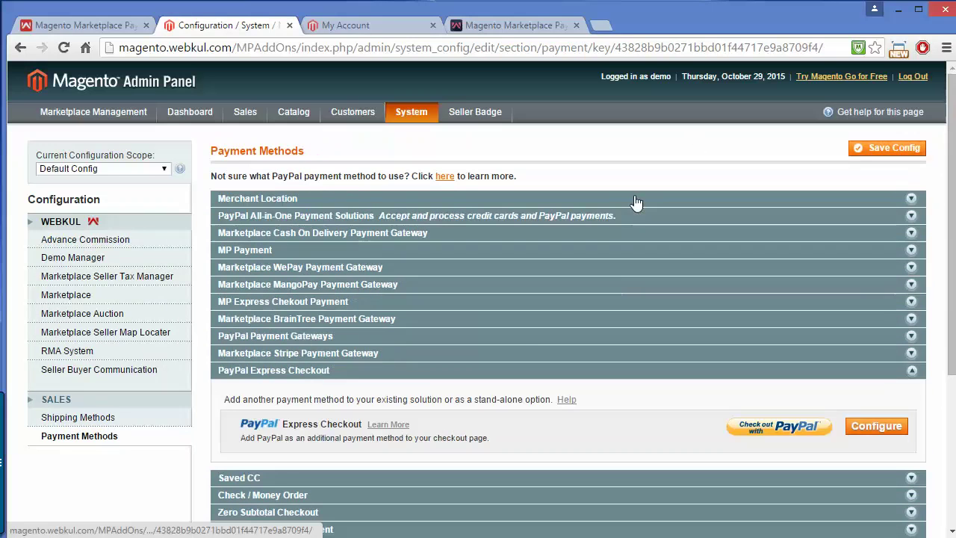
left_click(540, 376)
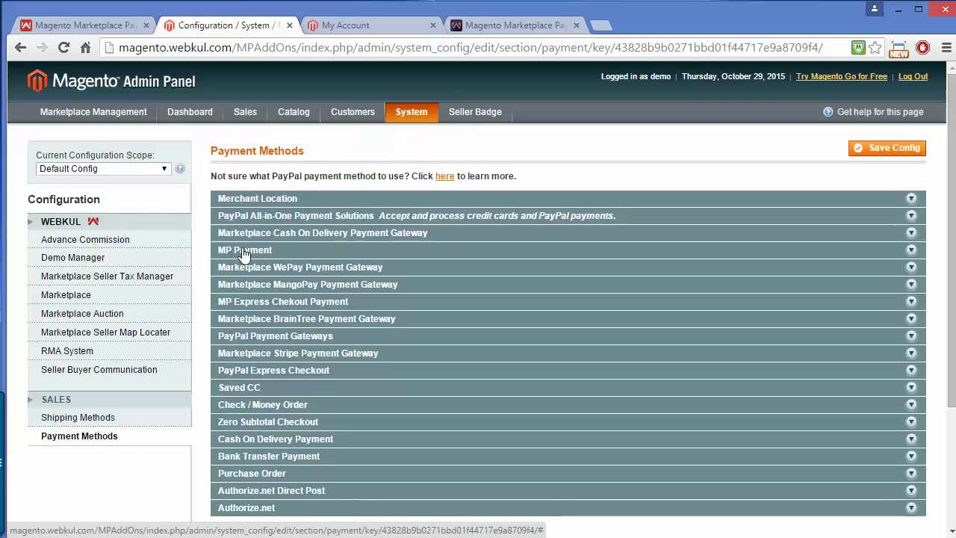
scroll(265, 279, "down", 1)
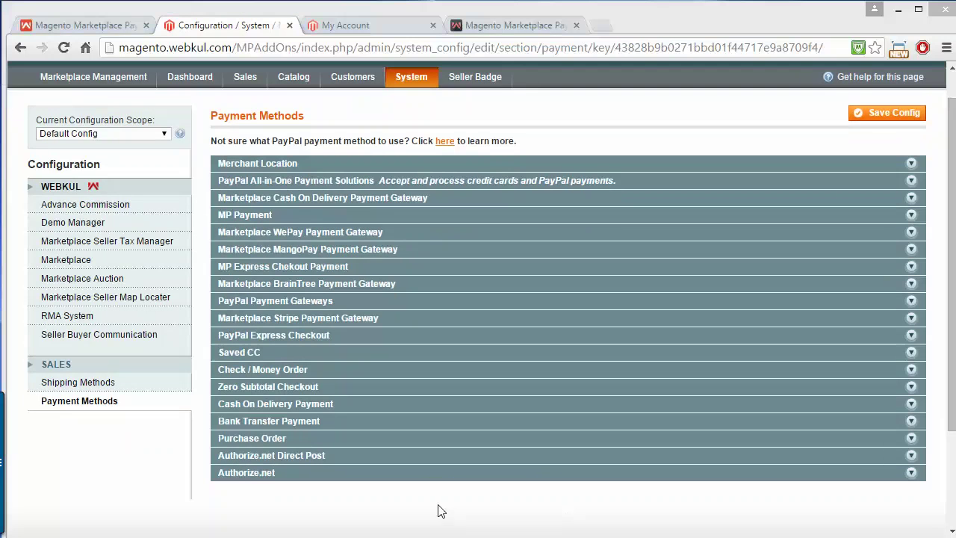
left_click(280, 215)
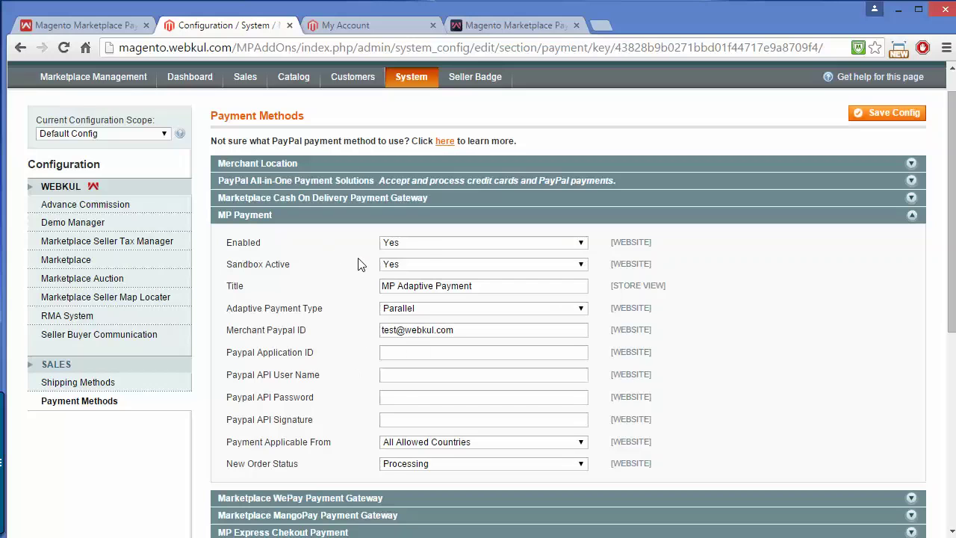
Step: Keep MP Payment Enabled set to Yes and Sandbox Active set to Yes
left_click(424, 250)
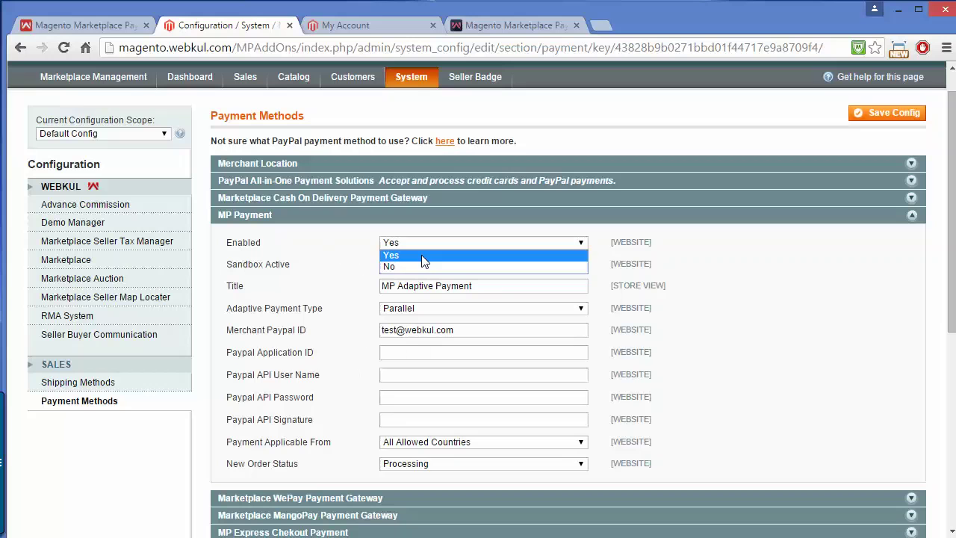
left_click(423, 257)
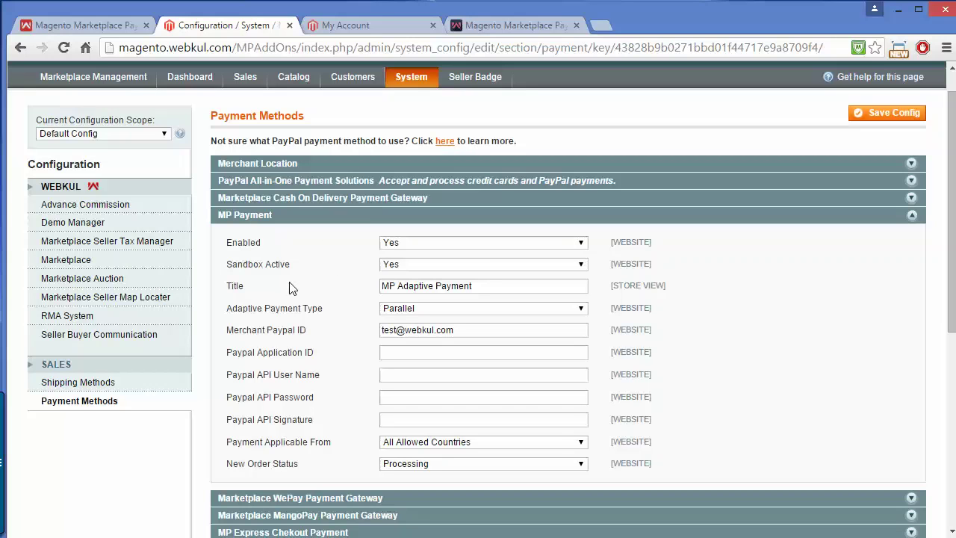
left_click(415, 265)
left_click(415, 266)
left_click(413, 264)
left_click(413, 265)
left_click(413, 265)
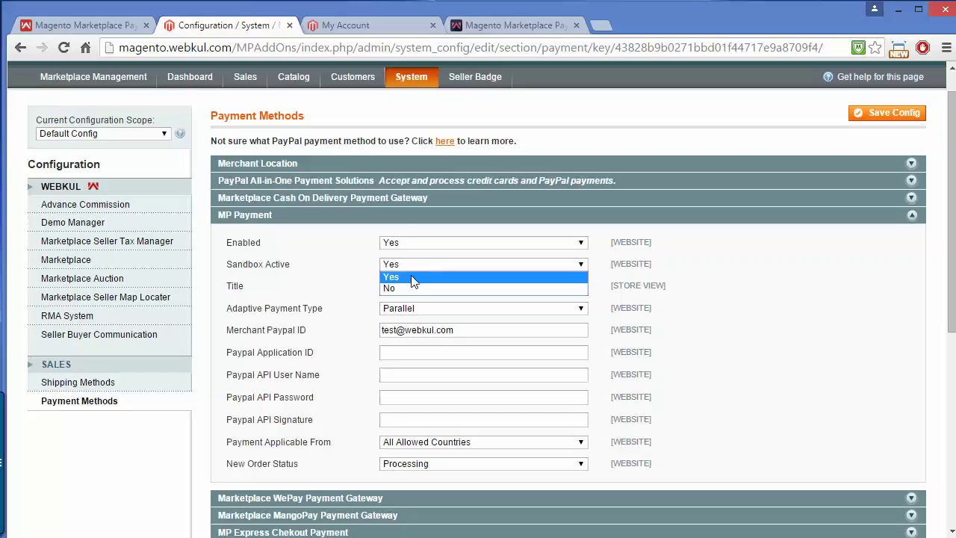
left_click(347, 284)
Step: Leave the MP Payment adaptive payment type on Parallel
double_click(349, 284)
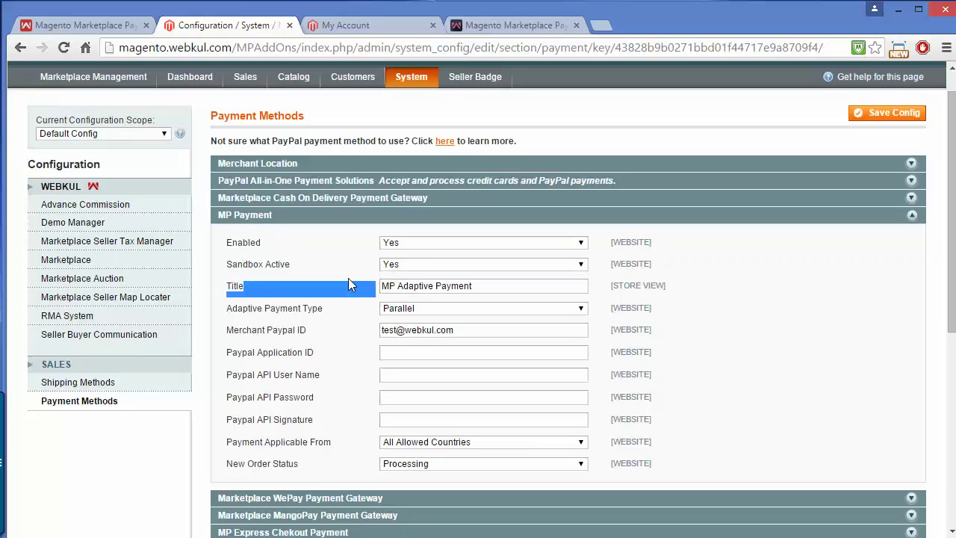
left_click(347, 270)
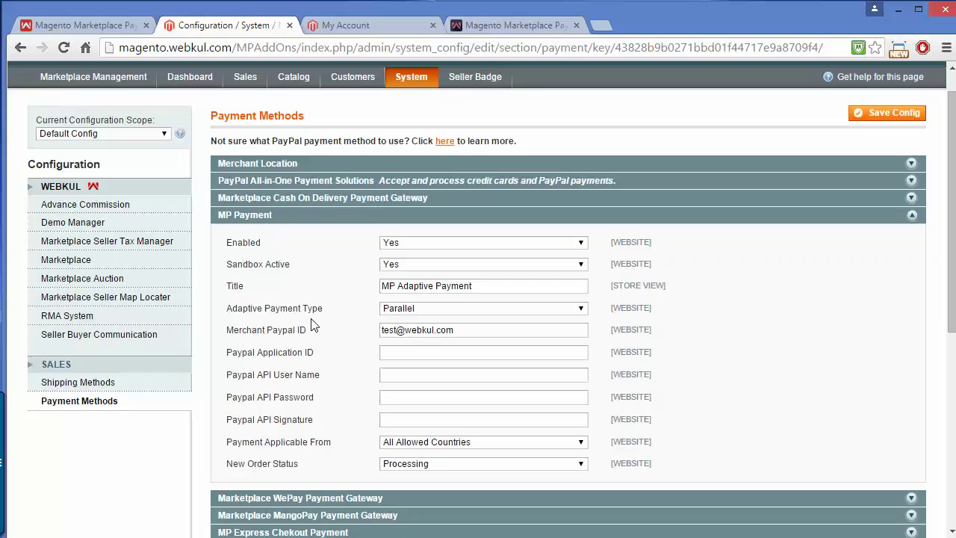
left_click(439, 308)
left_click(432, 320)
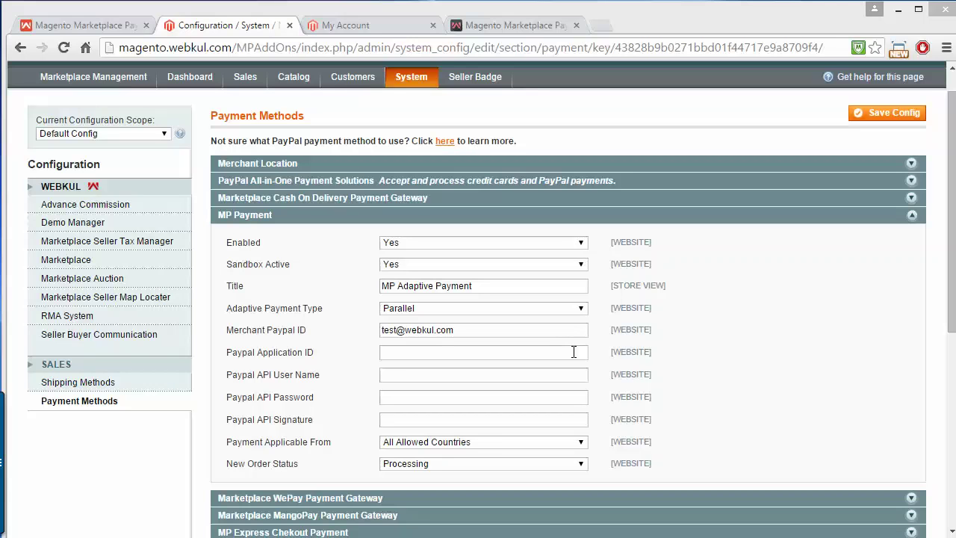
Step: Change the adaptive payment type to Chained and the chained payment type to Delayed
left_click(569, 310)
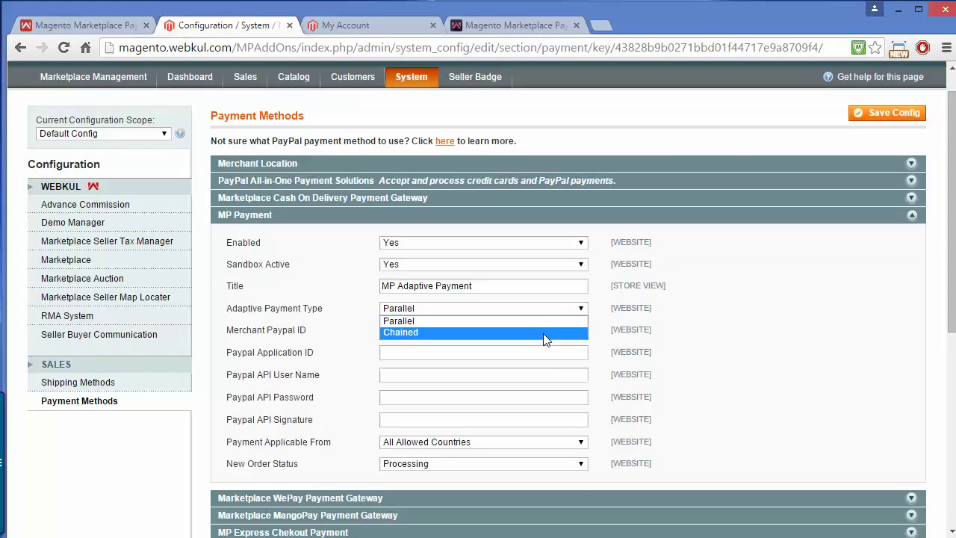
left_click(547, 332)
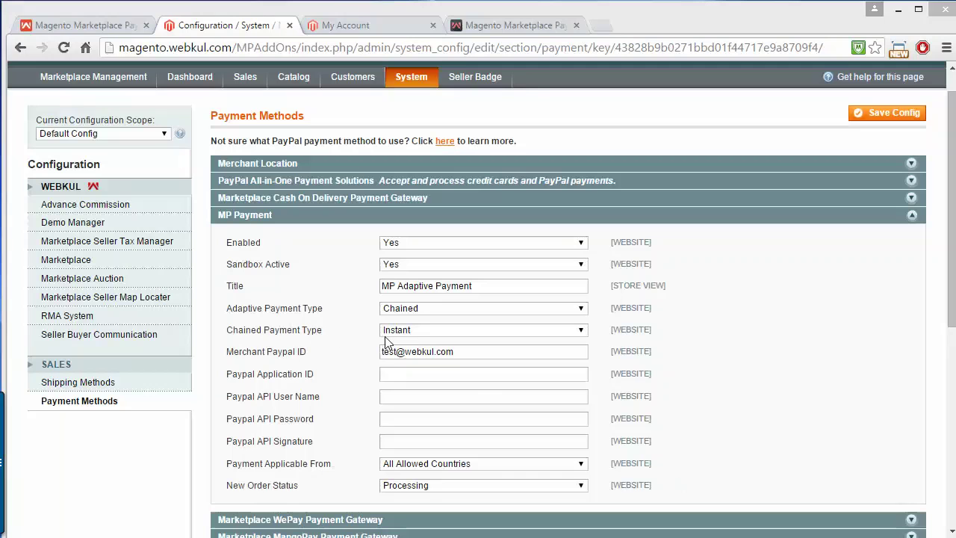
left_click(432, 330)
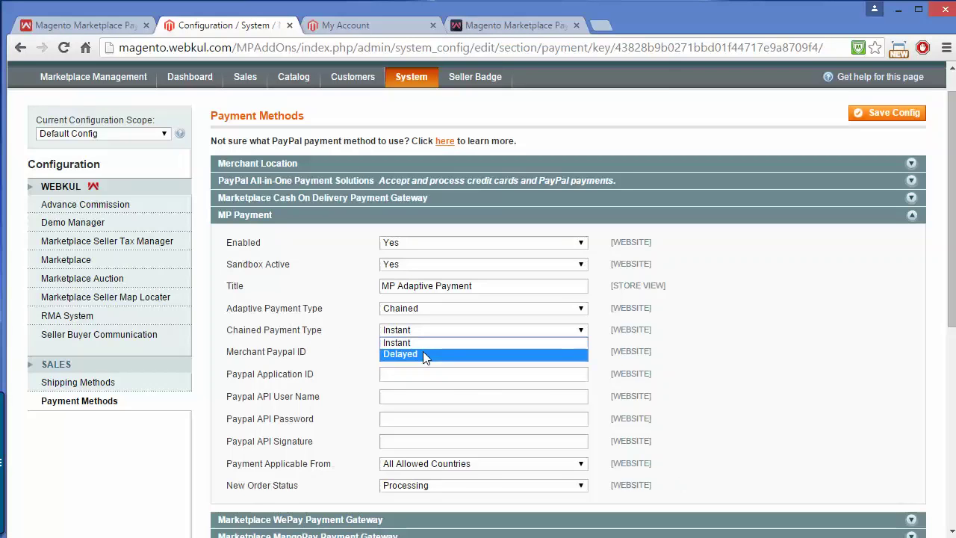
left_click(430, 342)
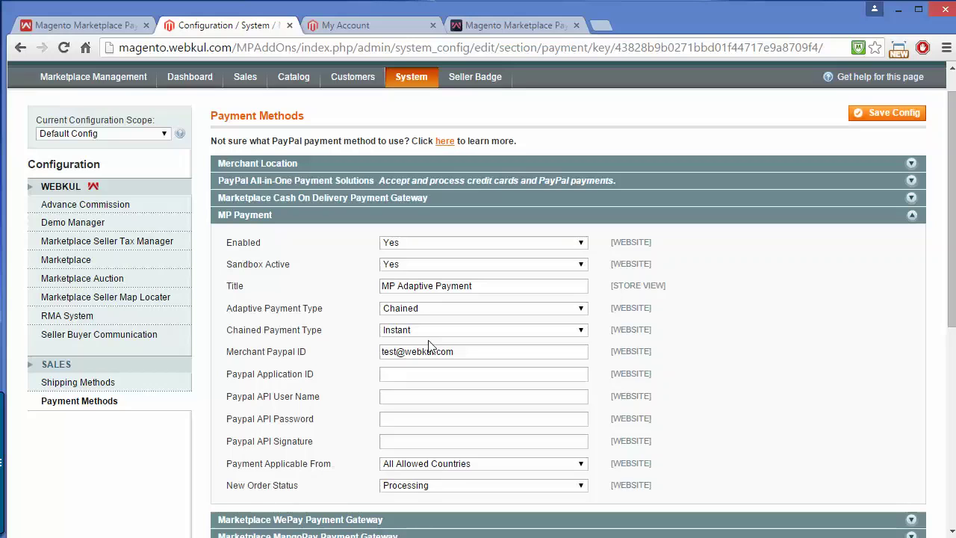
left_click(490, 330)
left_click(468, 353)
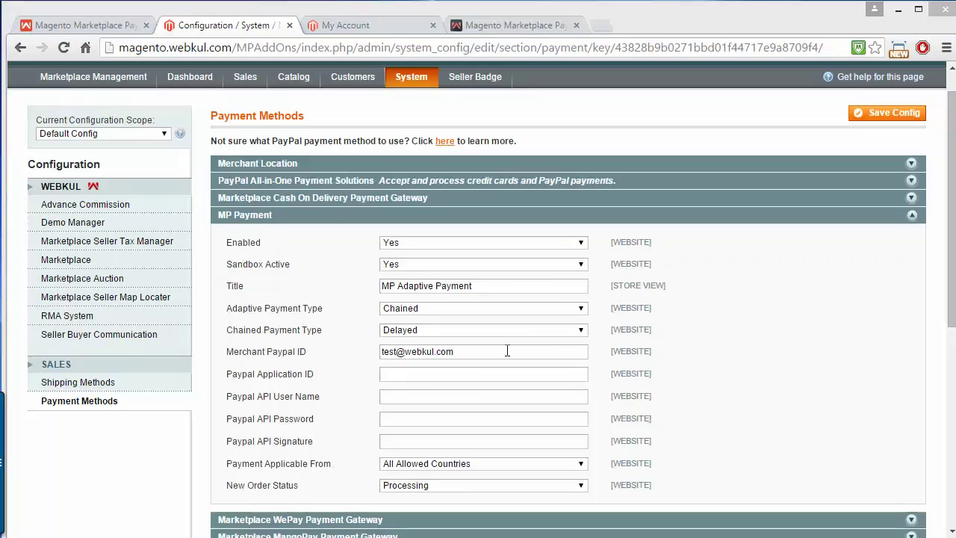
Step: Revert the adaptive payment type to Parallel, leaving the PayPal API User Name, Password and Signature blank
left_click(486, 315)
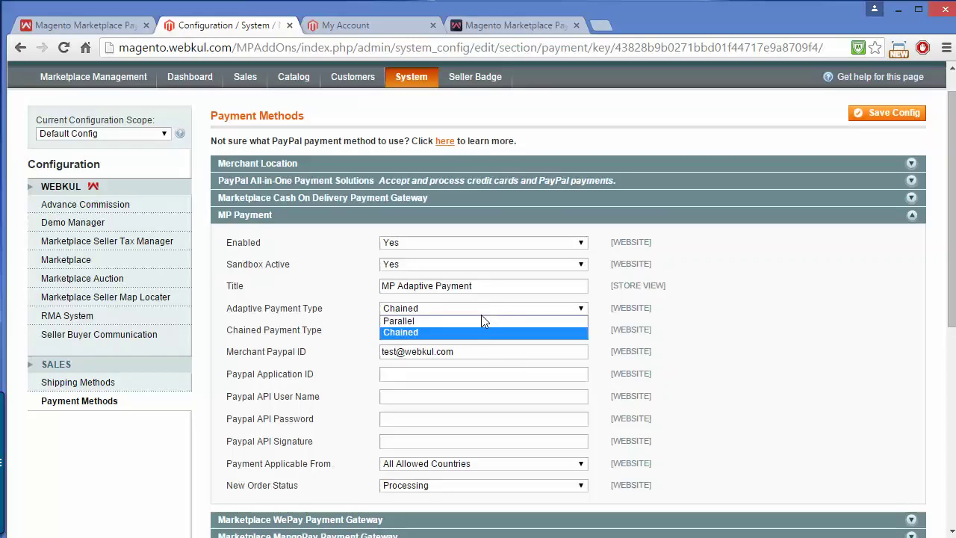
left_click(470, 326)
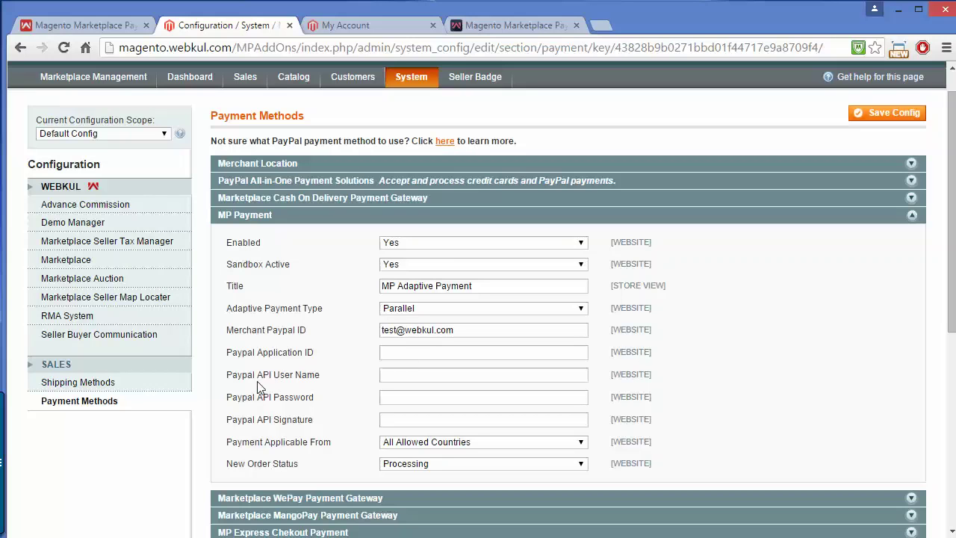
left_click(397, 375)
left_click(398, 399)
left_click(401, 417)
left_click(513, 446)
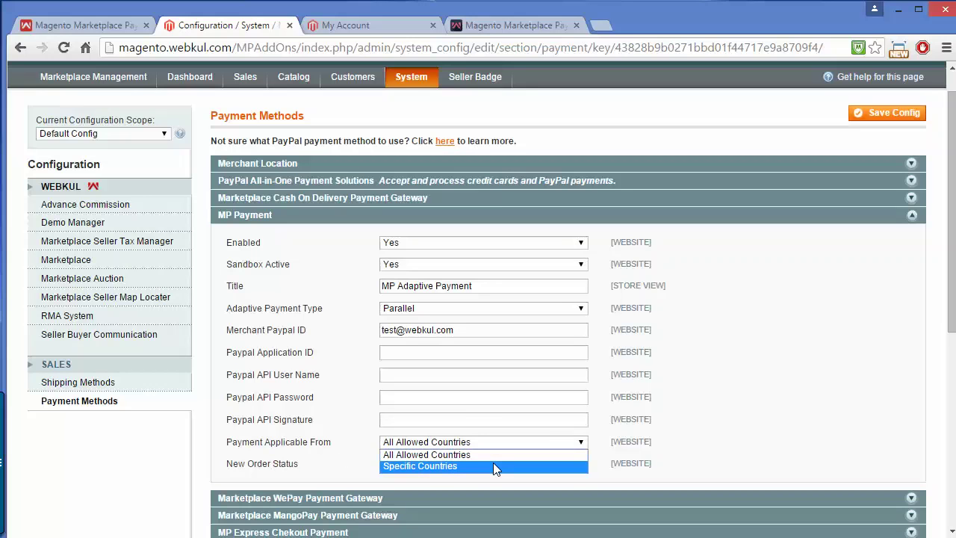
left_click(495, 466)
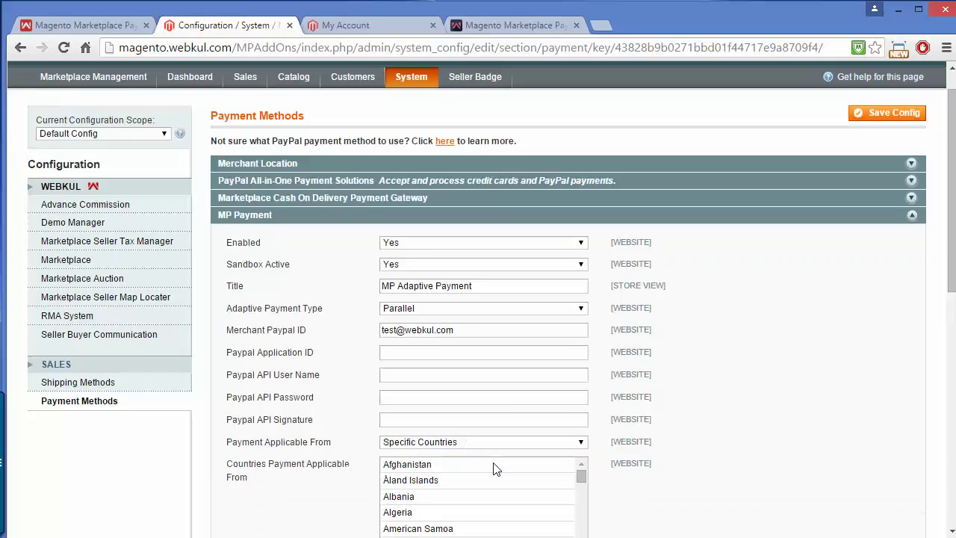
scroll(952, 217, "down", 2)
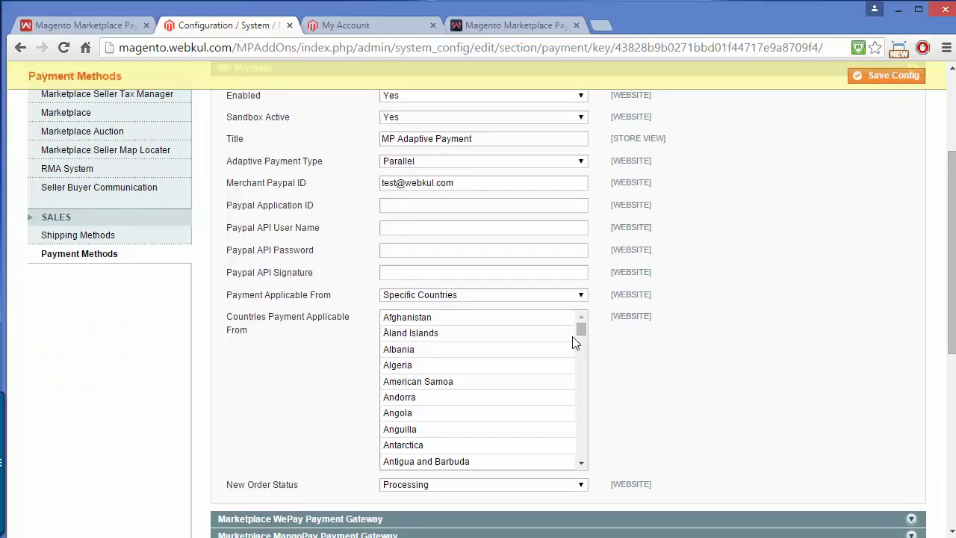
mouse_move(580, 332)
left_mouse_down()
mouse_move(576, 386)
mouse_move(581, 333)
left_mouse_up()
left_click(580, 296)
left_click(496, 312)
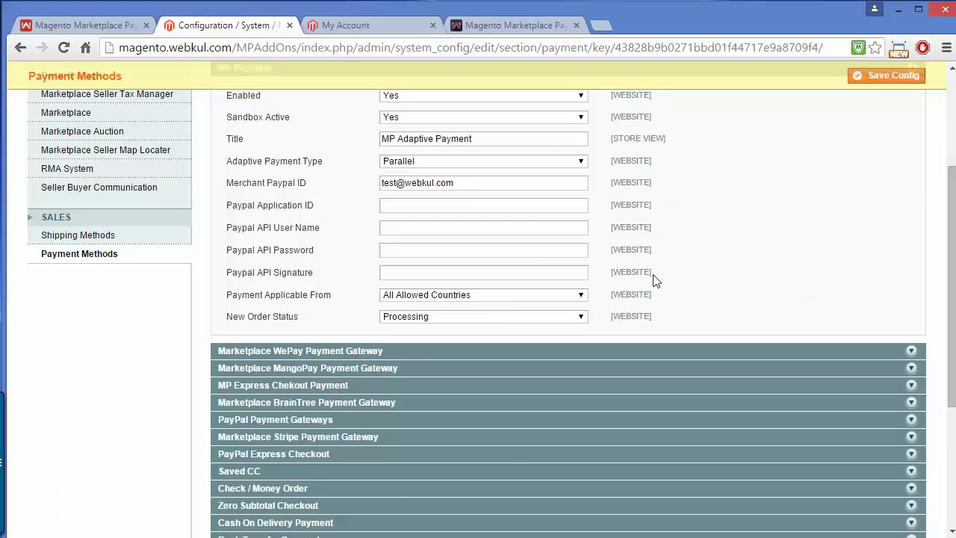
left_click(444, 319)
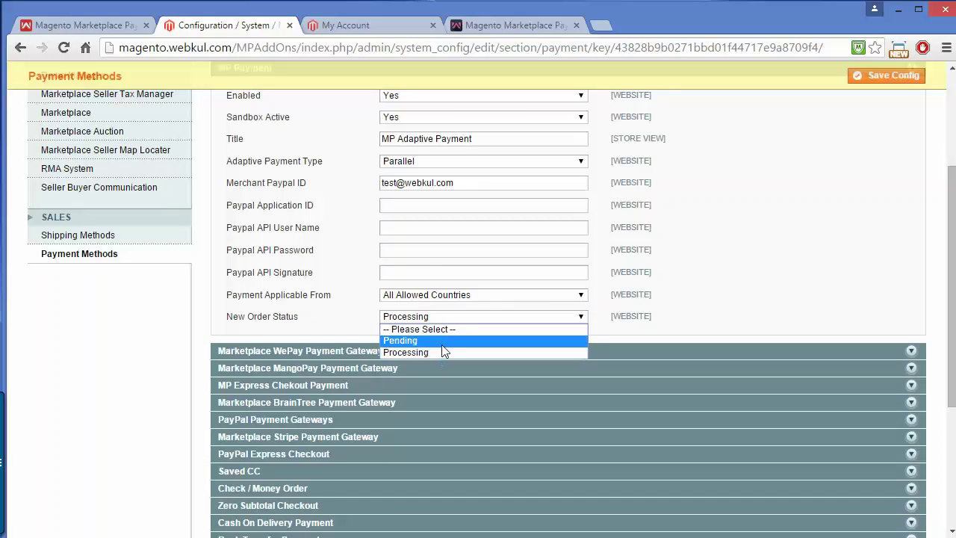
left_click(700, 274)
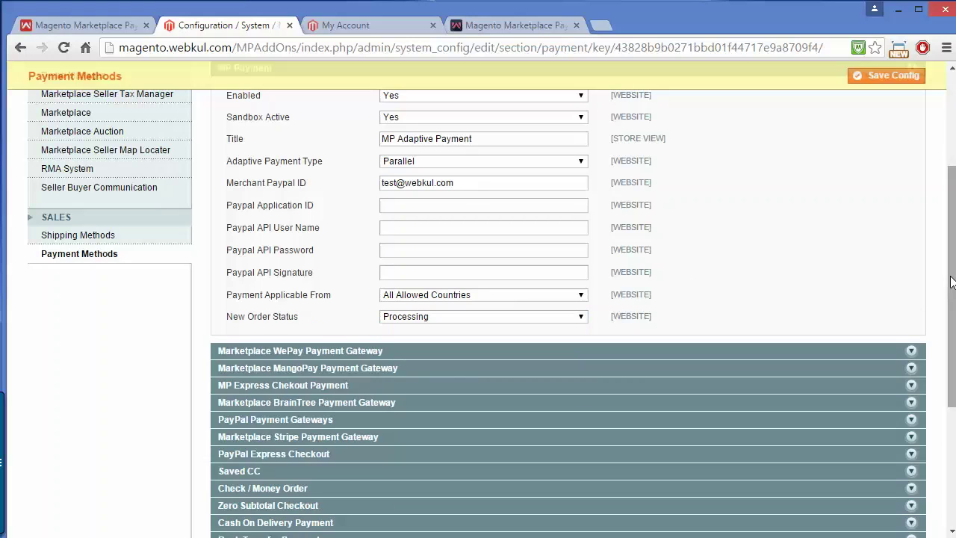
left_click_drag(950, 281, 953, 213)
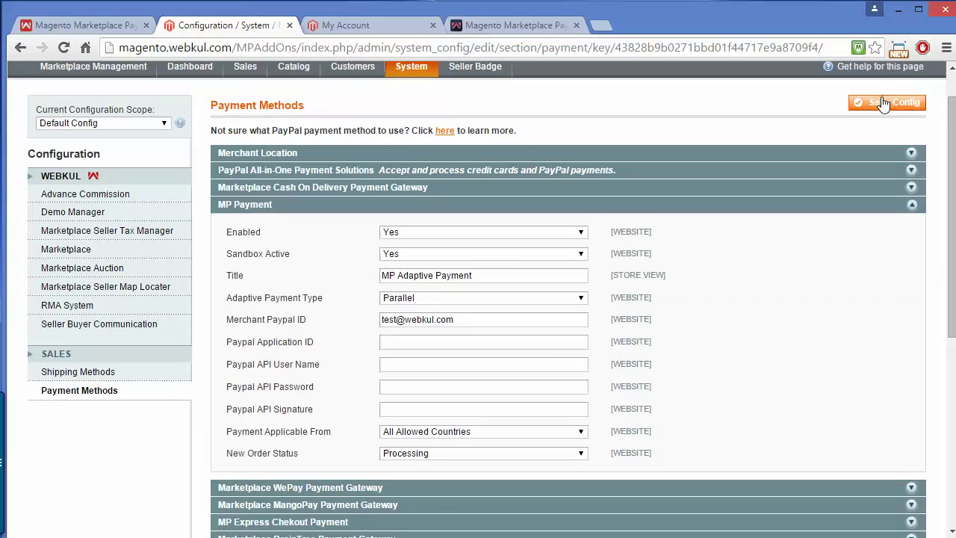
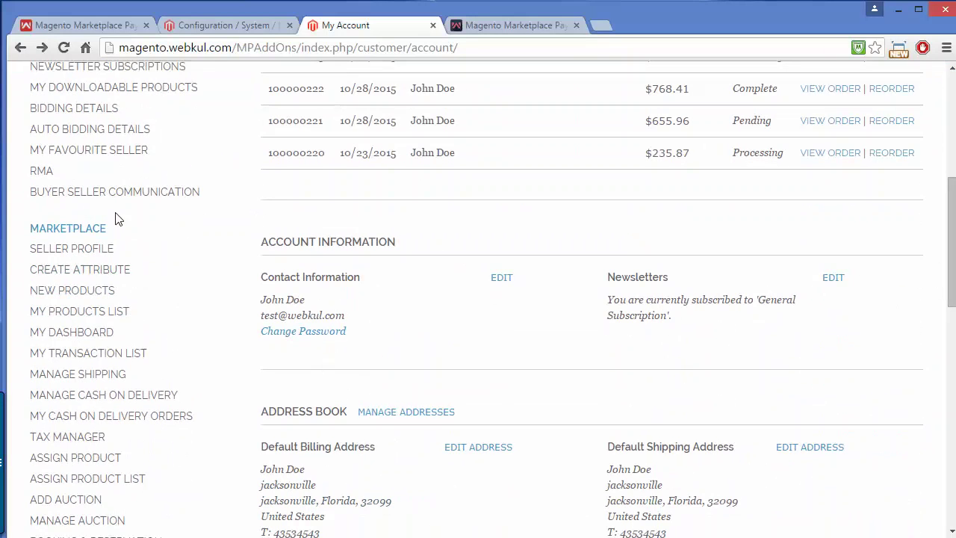
Step: Open the seller profile editing page and scroll to the Set Paypal Detail section
left_click(84, 253)
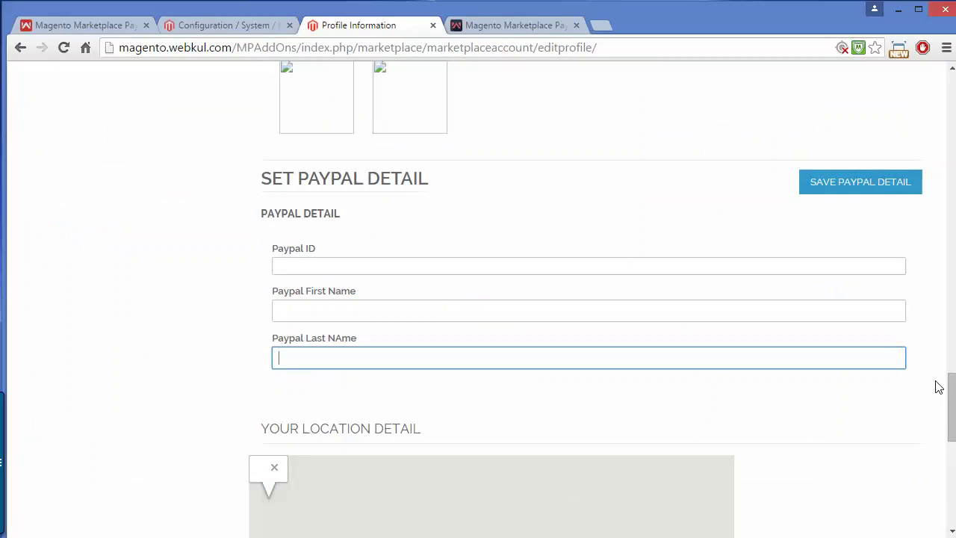
left_click_drag(953, 396, 948, 100)
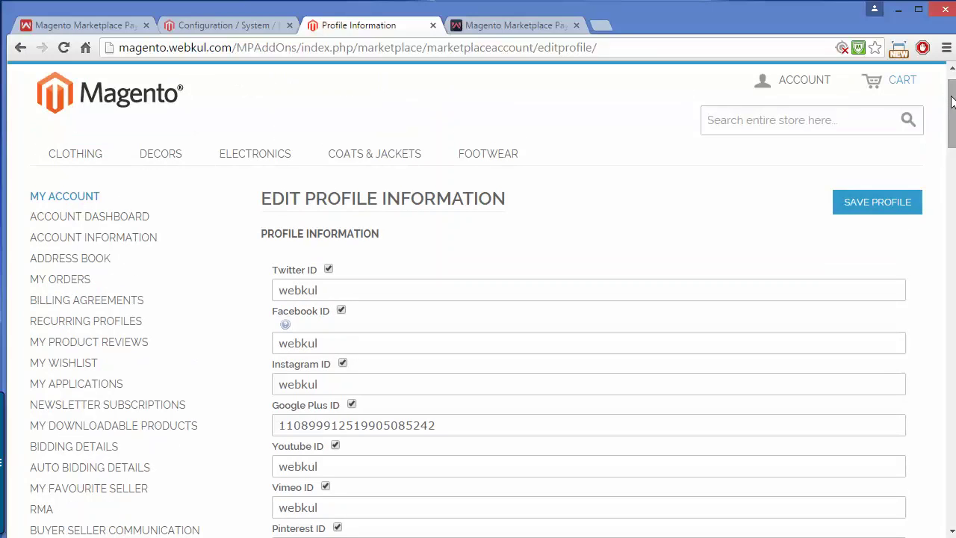
left_click_drag(951, 103, 951, 375)
left_click(588, 523)
scroll(588, 463, "down", 1)
scroll(805, 262, "down", 2)
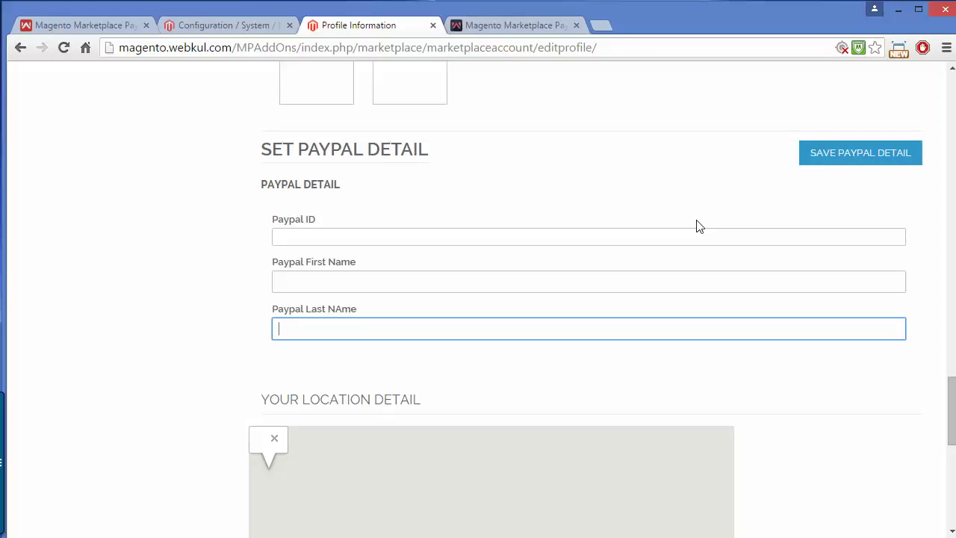
Step: Enter the seller's PayPal ID e-mail, then the account holder's first and last name
left_click(341, 238)
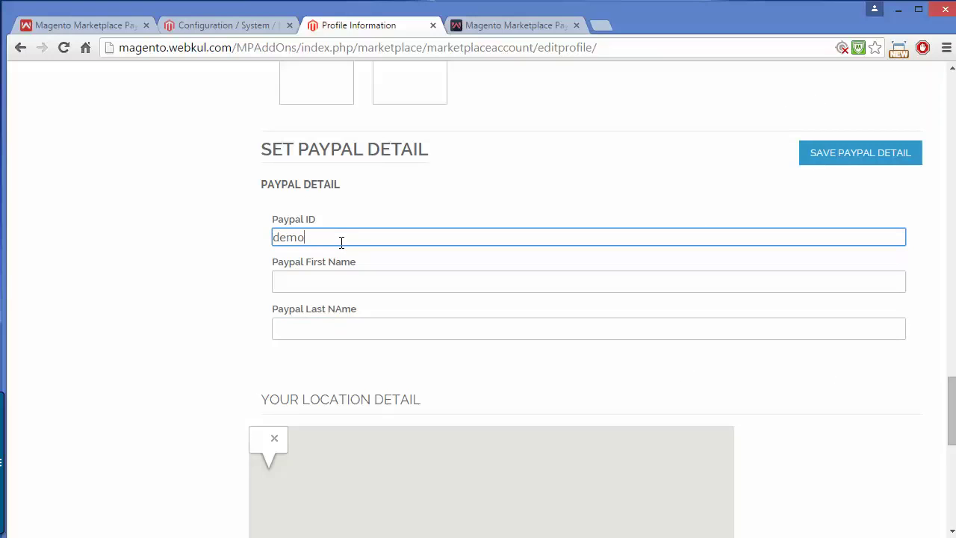
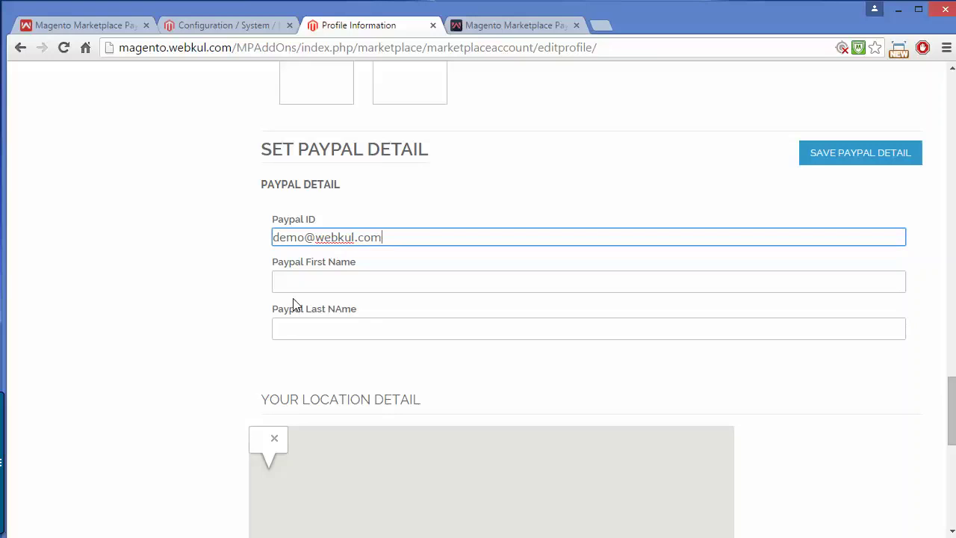
left_click(300, 283)
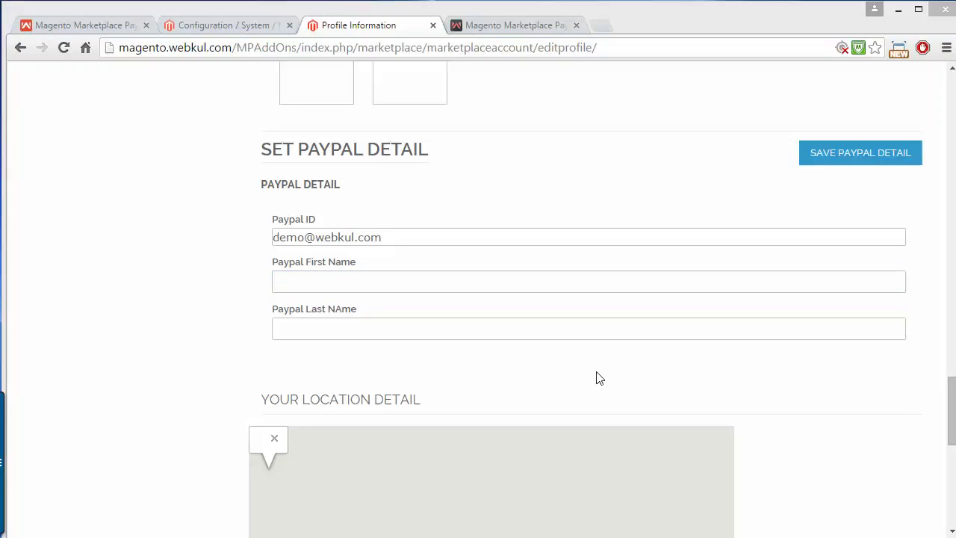
left_click(312, 291)
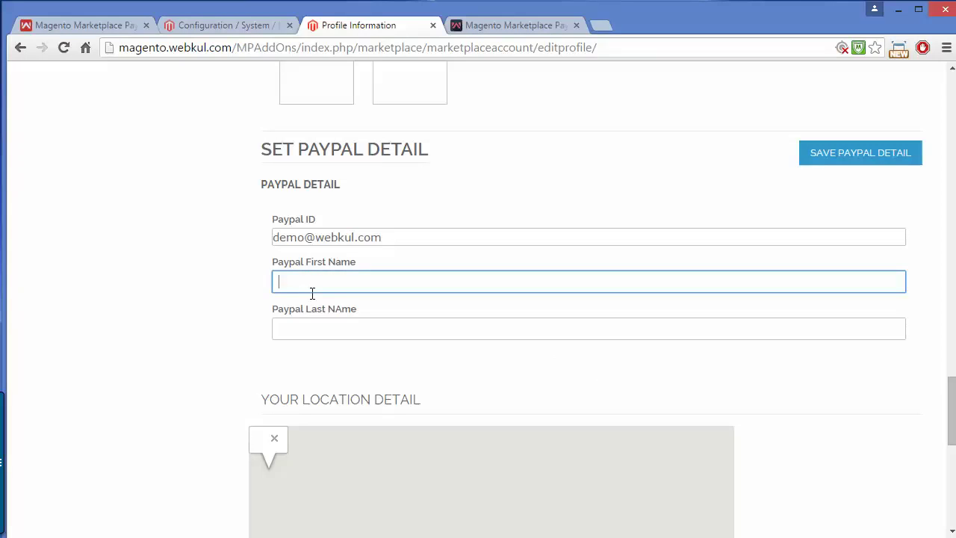
type("john")
left_click(304, 329)
type("doe")
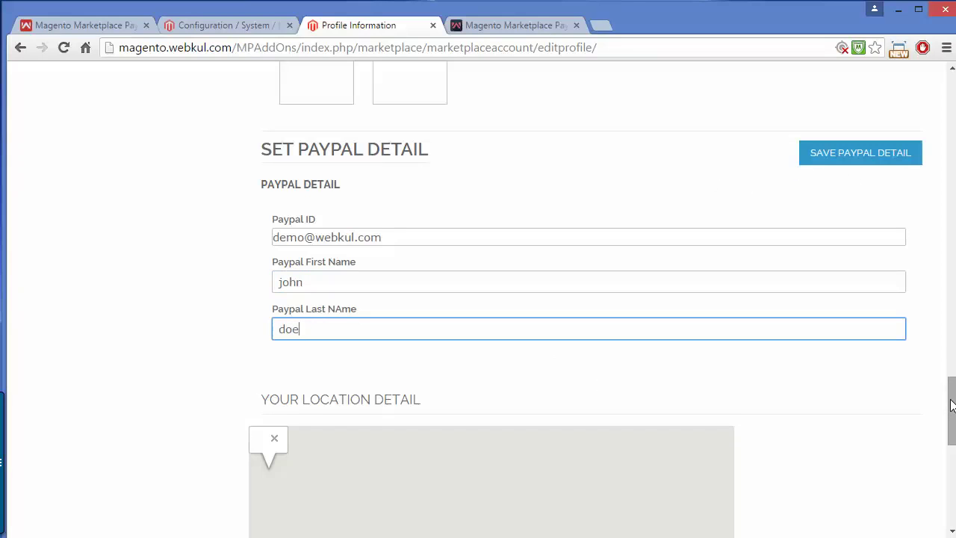
left_click_drag(953, 404, 952, 384)
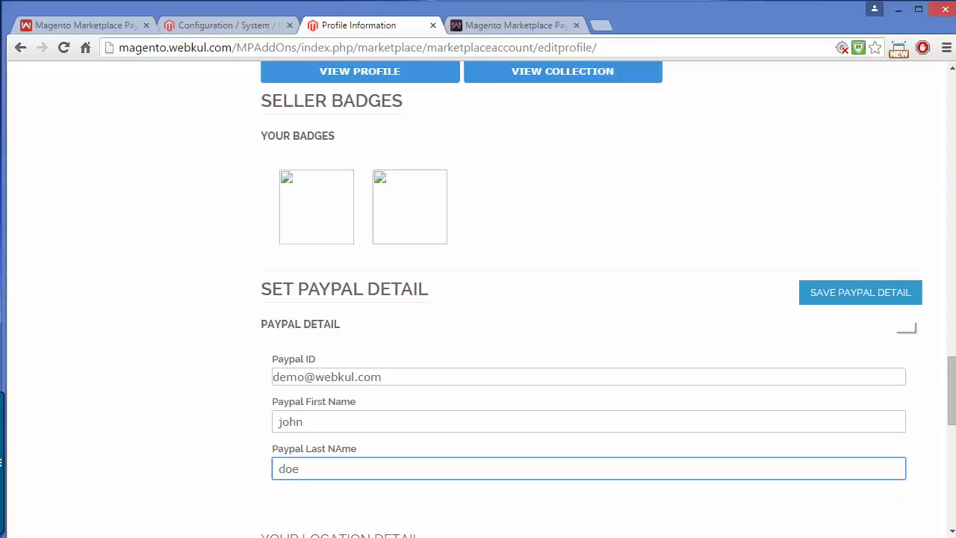
Step: Go to the seller's My Account dashboard, then log out through the ACCOUNT menu
left_click_drag(950, 388, 936, 265)
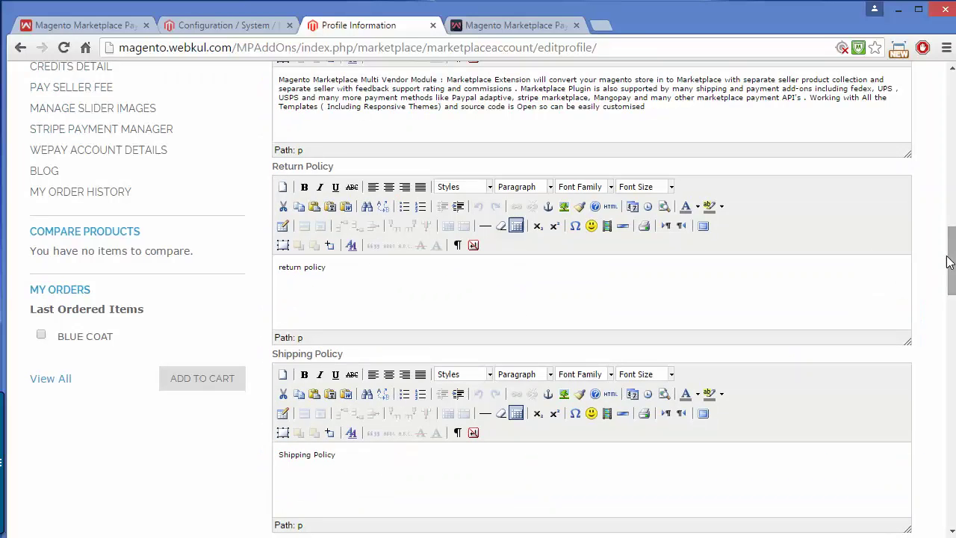
left_click_drag(951, 262, 952, 116)
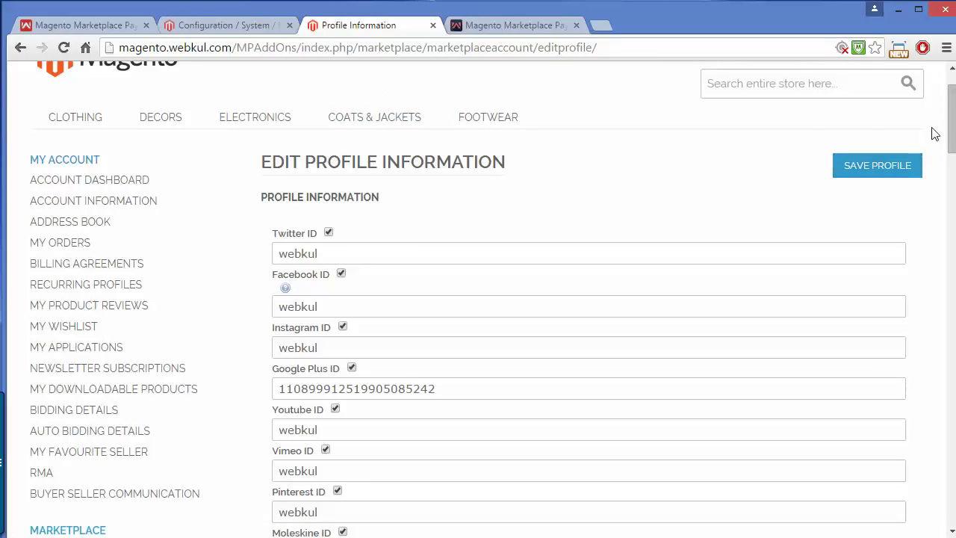
left_click_drag(952, 129, 952, 120)
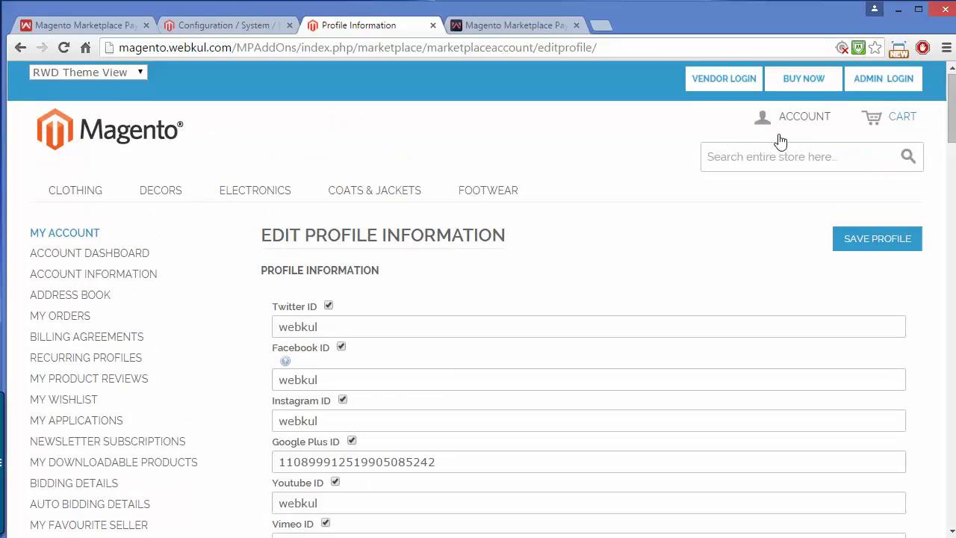
left_click(818, 117)
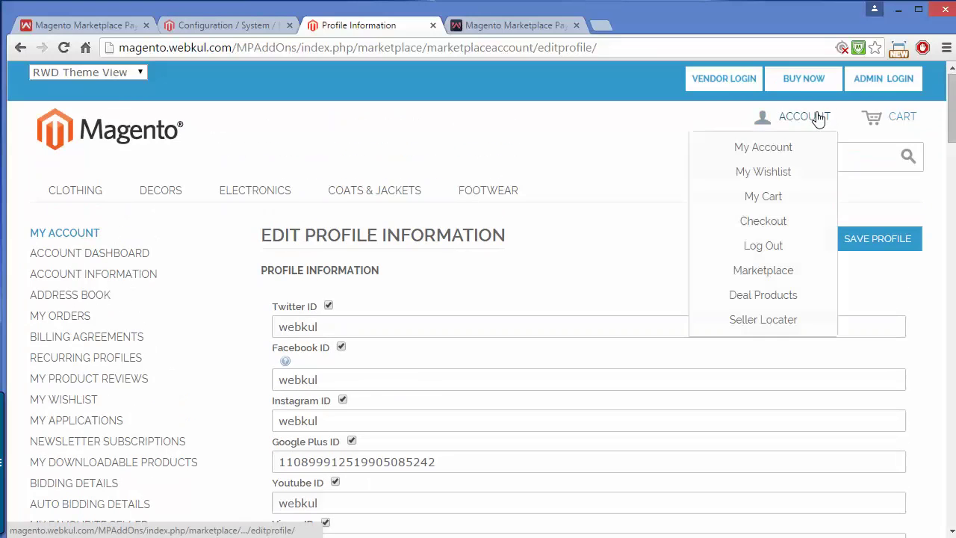
left_click(781, 156)
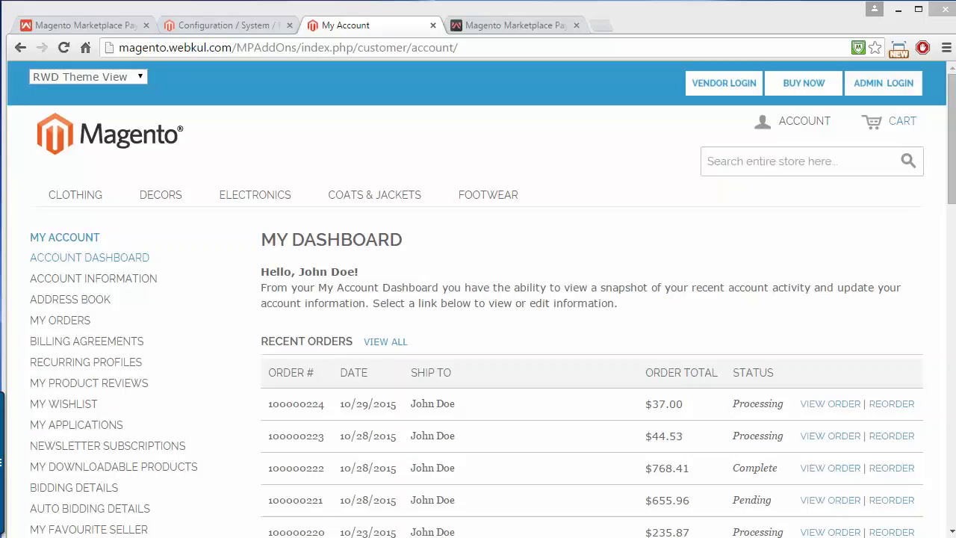
left_click(813, 131)
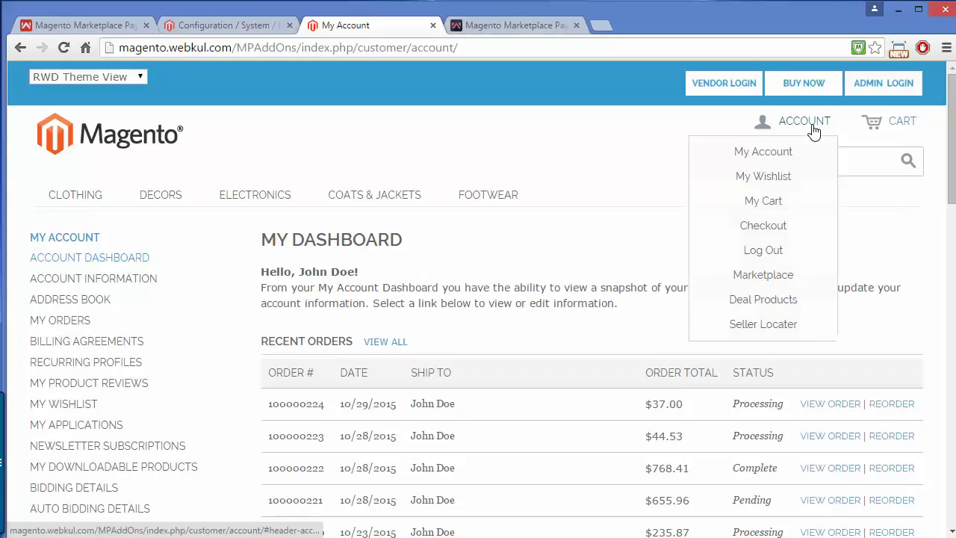
left_click(775, 256)
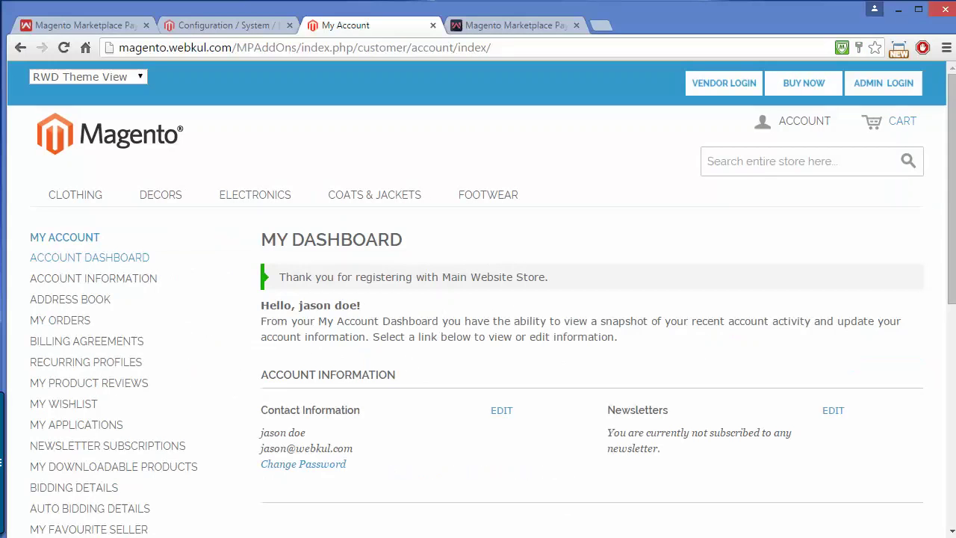
mouse_move(952, 176)
left_mouse_down()
mouse_move(951, 299)
mouse_move(949, 160)
left_mouse_up()
Step: Add the $30.00 Blue Coat from Coats & Jackets to the cart and proceed to checkout
left_click(380, 196)
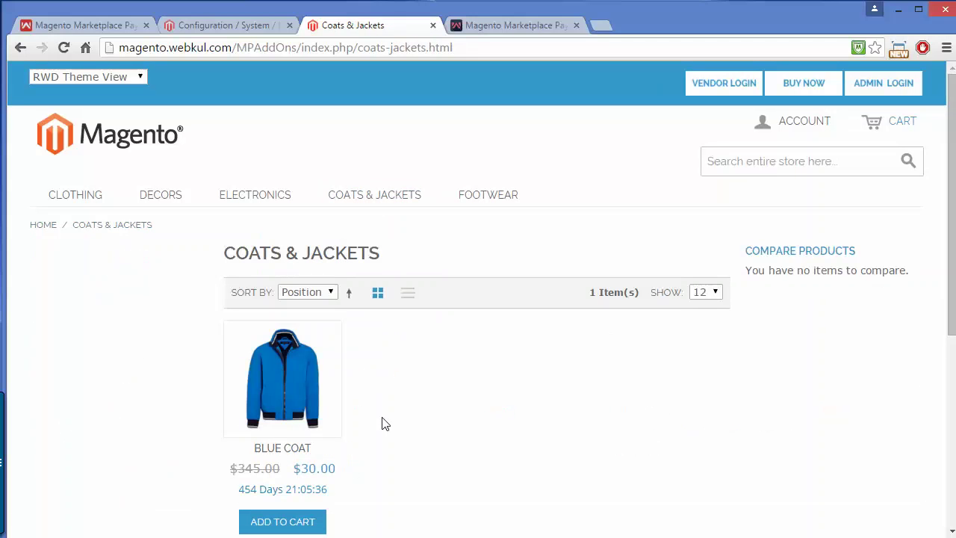
left_click(306, 524)
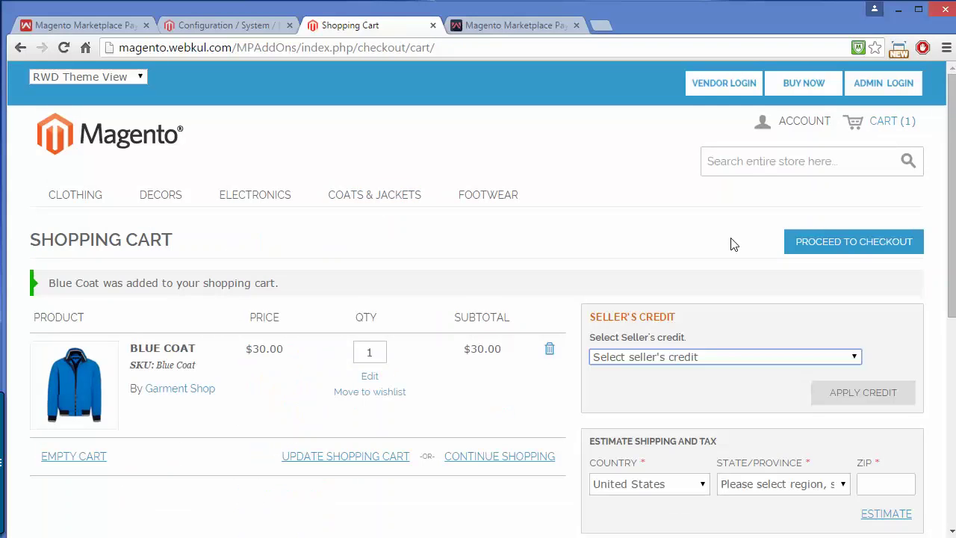
left_click_drag(952, 122, 952, 207)
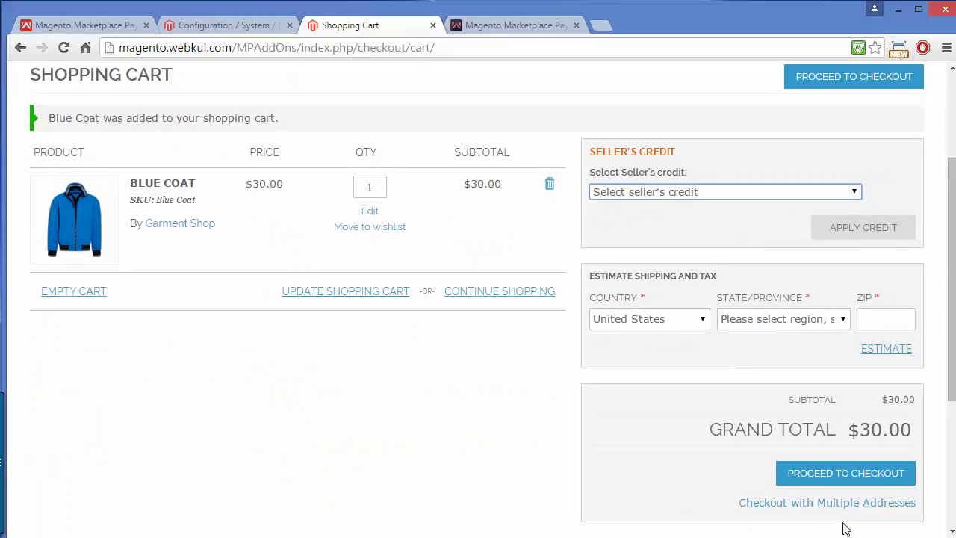
left_click(844, 487)
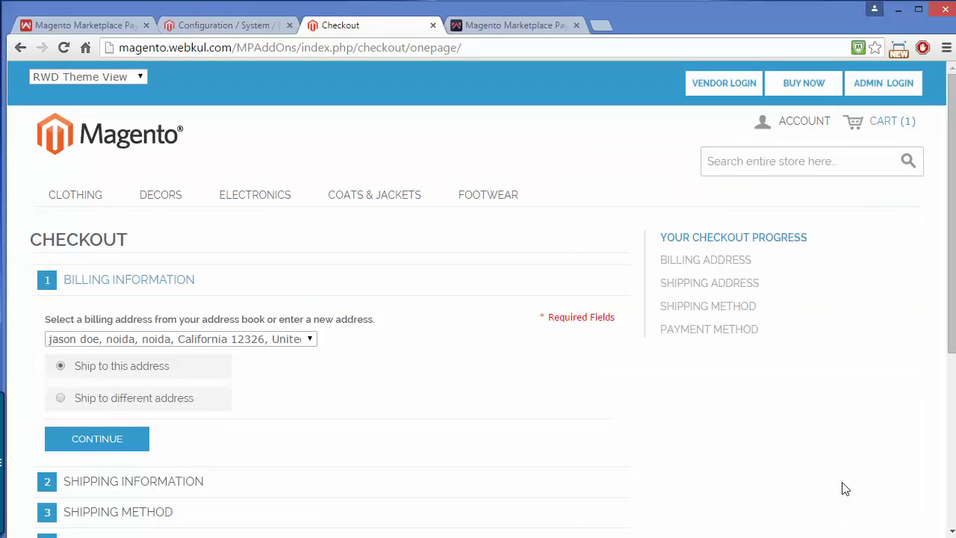
Step: Confirm the billing address and choose Webkul Table Rate Shipping for $10.00
left_click(135, 441)
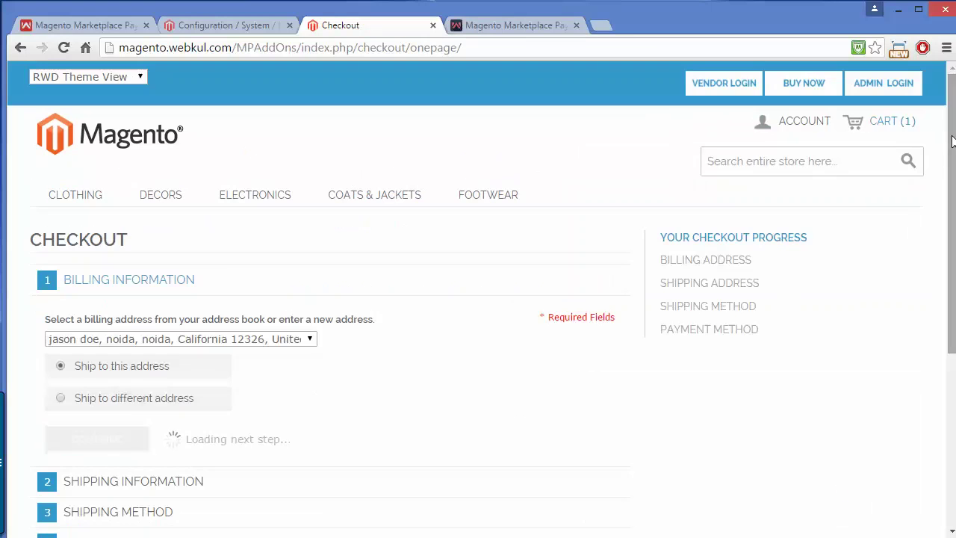
scroll(941, 134, "down", 2)
scroll(478, 298, "down", 1)
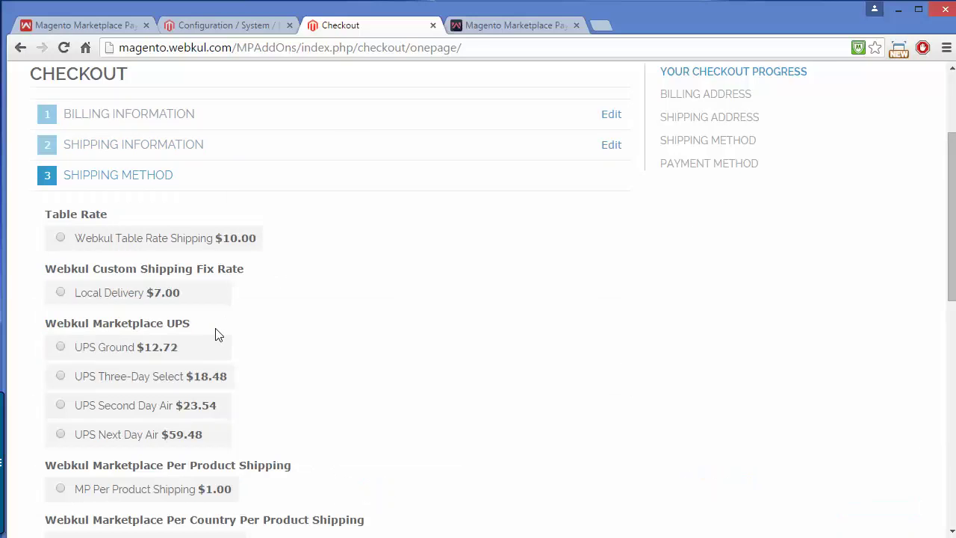
left_click(61, 238)
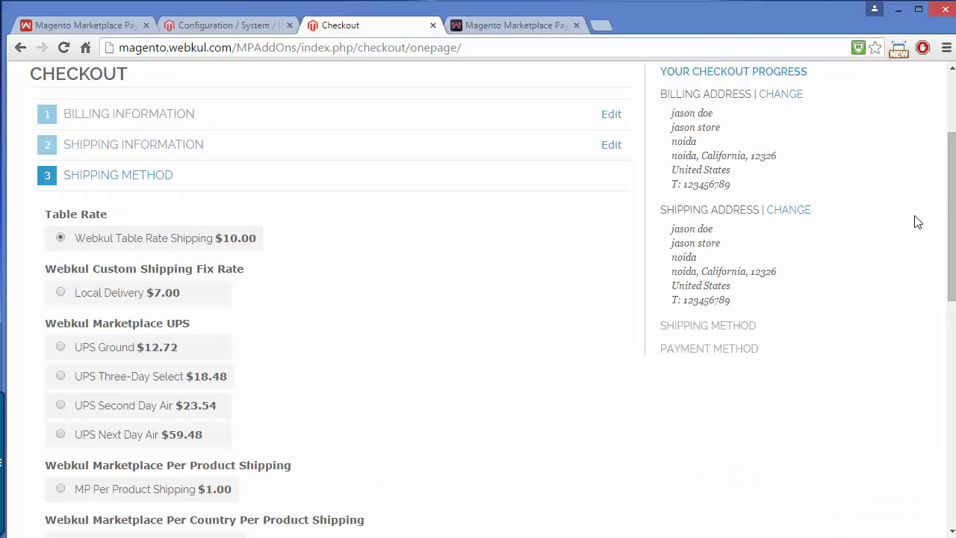
left_click_drag(952, 236, 949, 334)
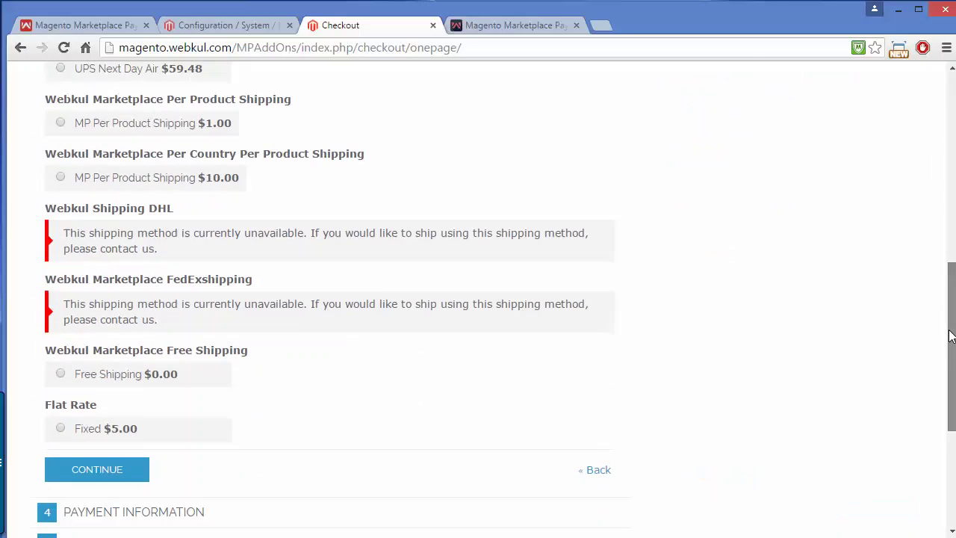
left_click(119, 476)
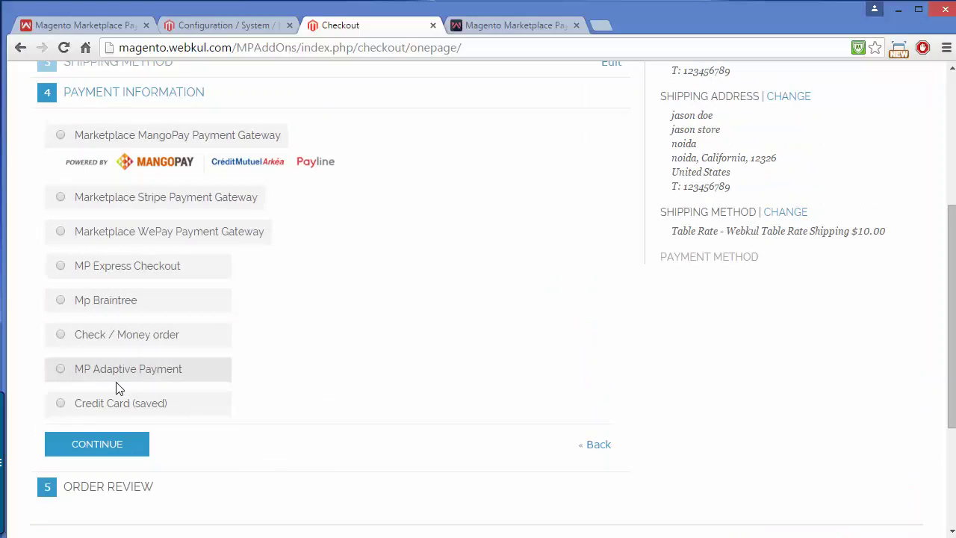
Step: Select MP Adaptive Payment as the payment method and place the $40.00 Blue Coat order
left_click(61, 369)
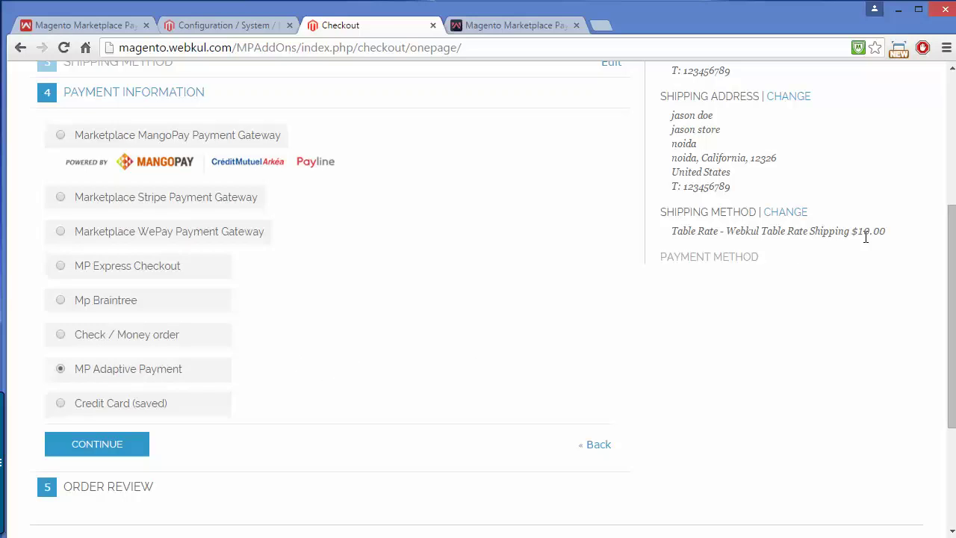
left_click_drag(952, 248, 951, 290)
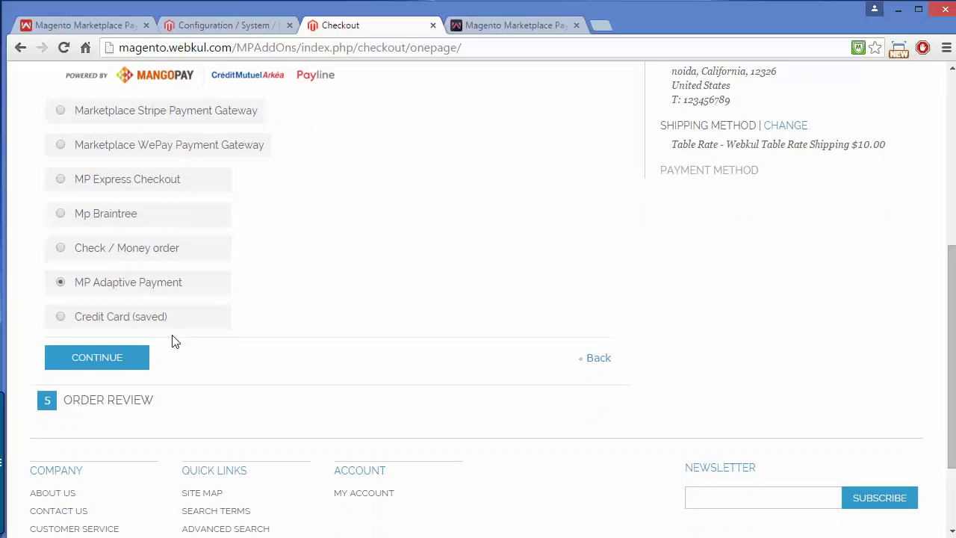
left_click(121, 357)
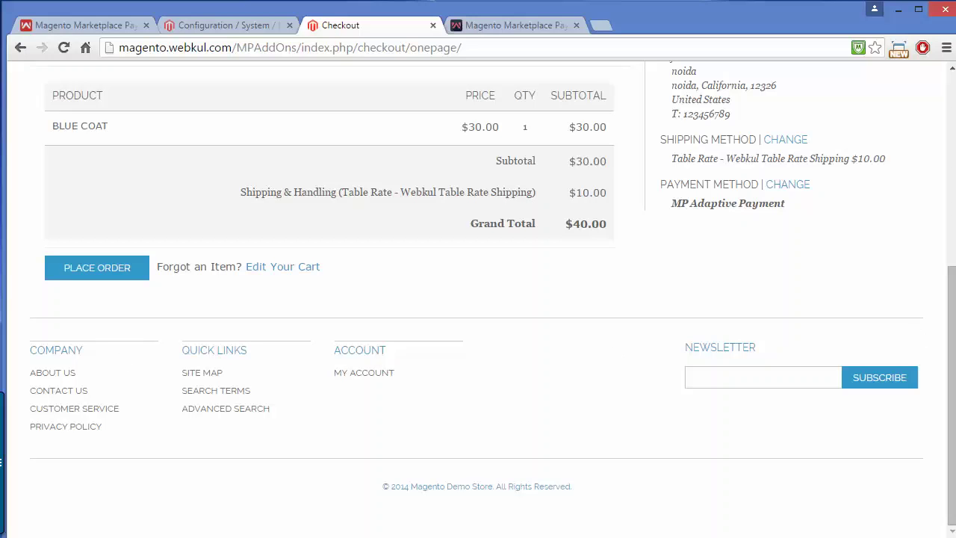
left_click_drag(952, 349, 952, 285)
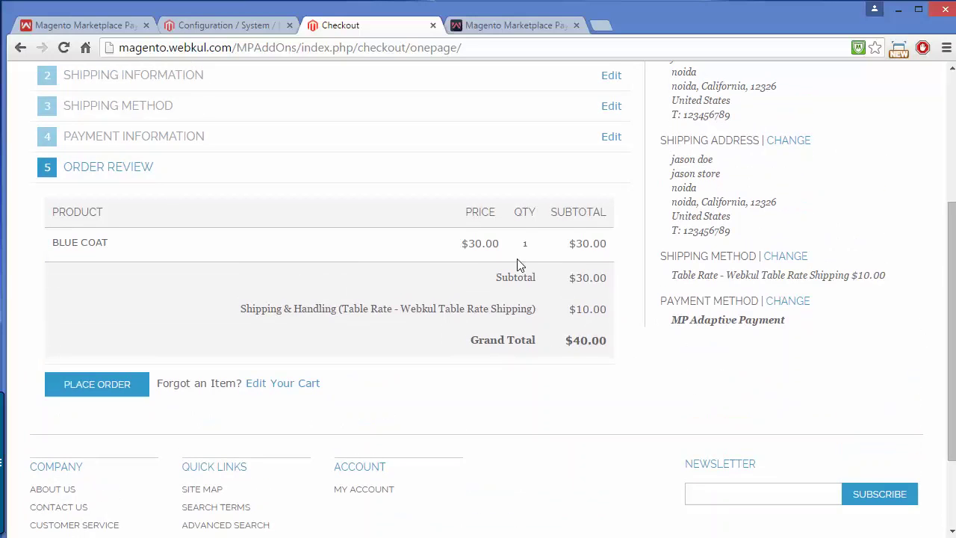
left_click(80, 389)
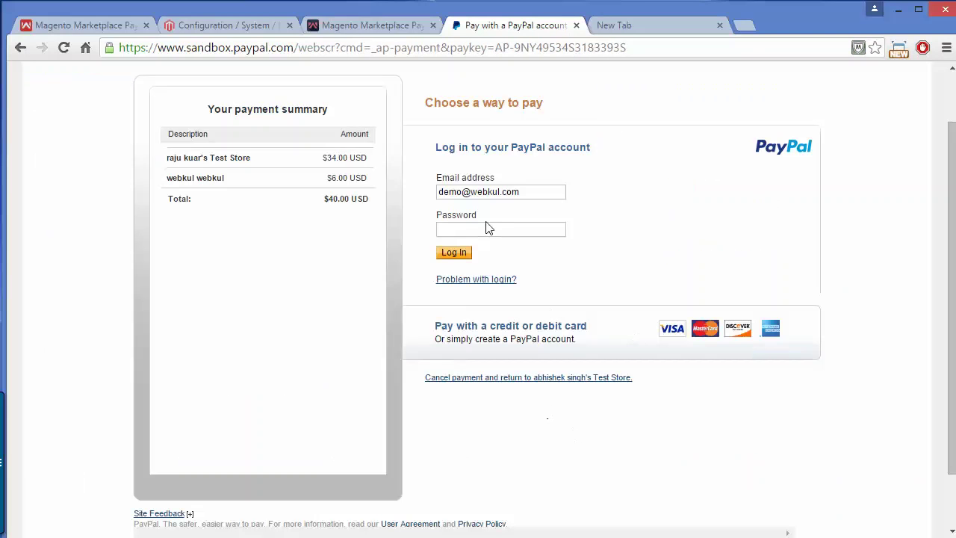
Step: Log in to the PayPal sandbox buyer account and pay the $40.00 USD total
left_click(476, 226)
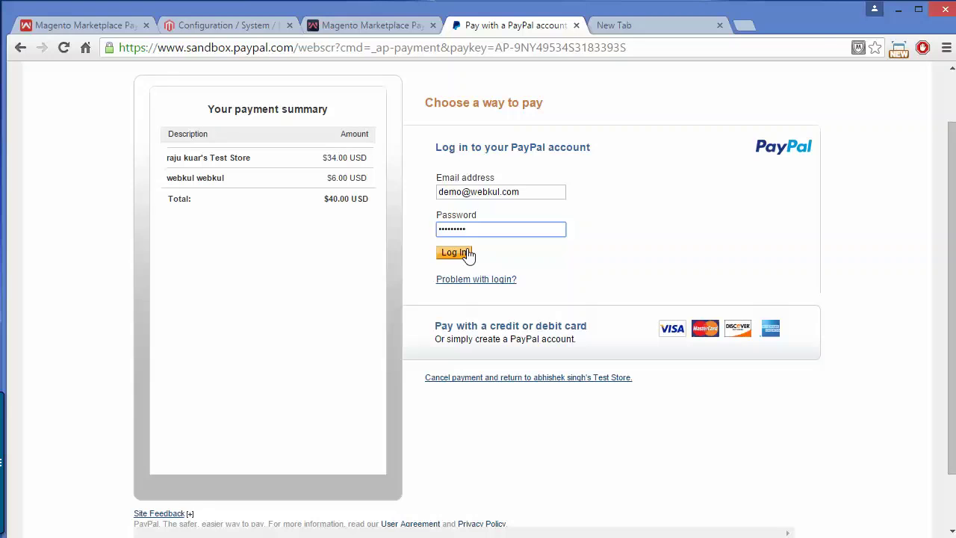
left_click(469, 256)
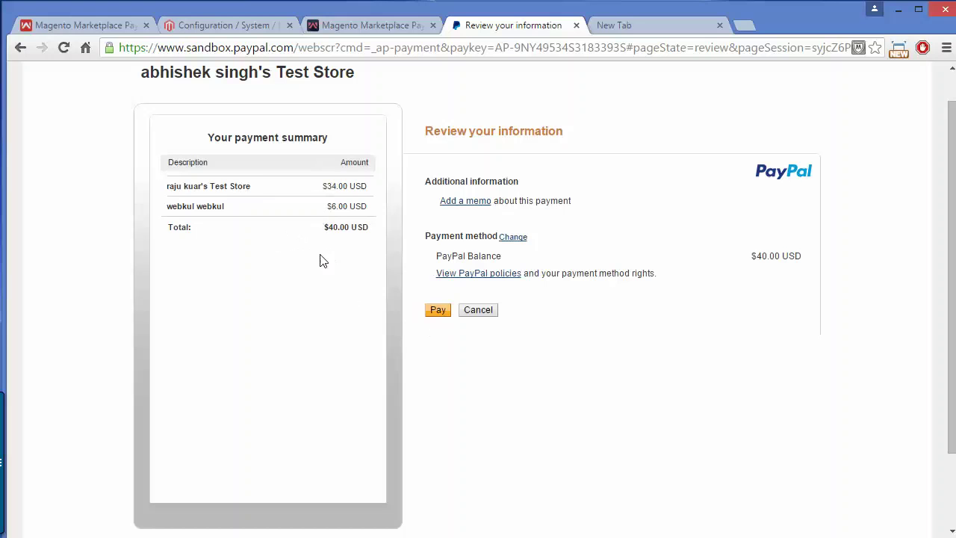
left_click(438, 311)
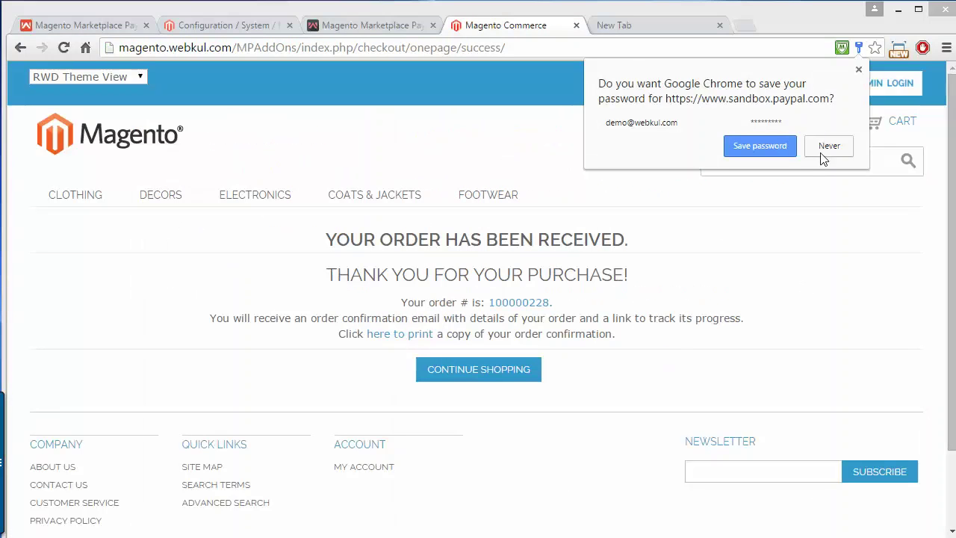
Step: Decline Chrome's offer to save the PayPal password and close the empty New Tab
left_click(827, 146)
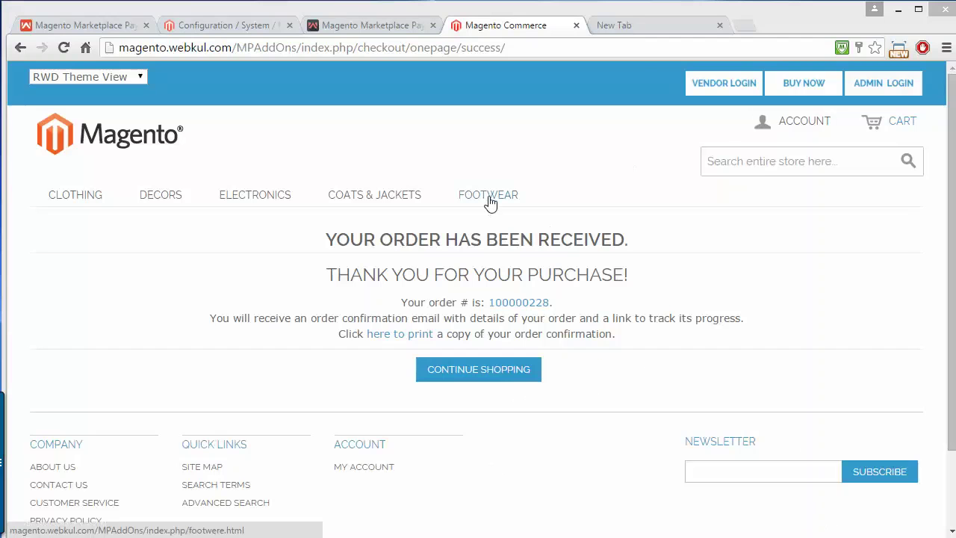
left_click(719, 25)
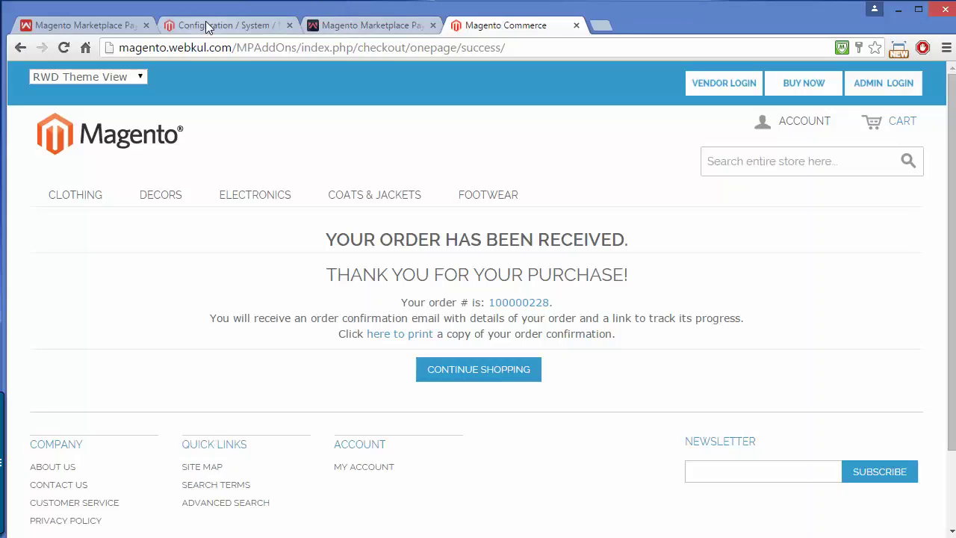
Step: Set MP Payment's Adaptive Payment Type to Chained and Chained Payment Type to Delayed, then save
left_click(206, 25)
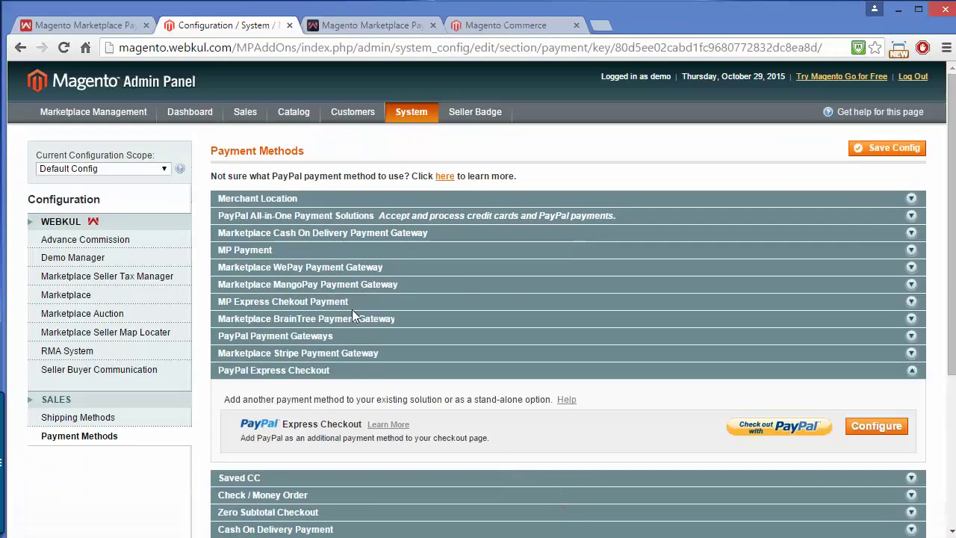
left_click(290, 250)
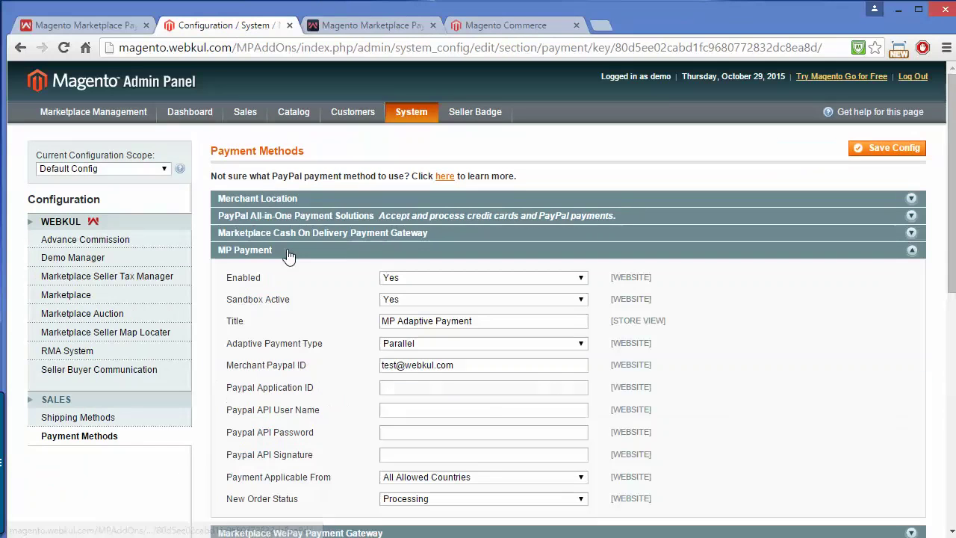
left_click(430, 344)
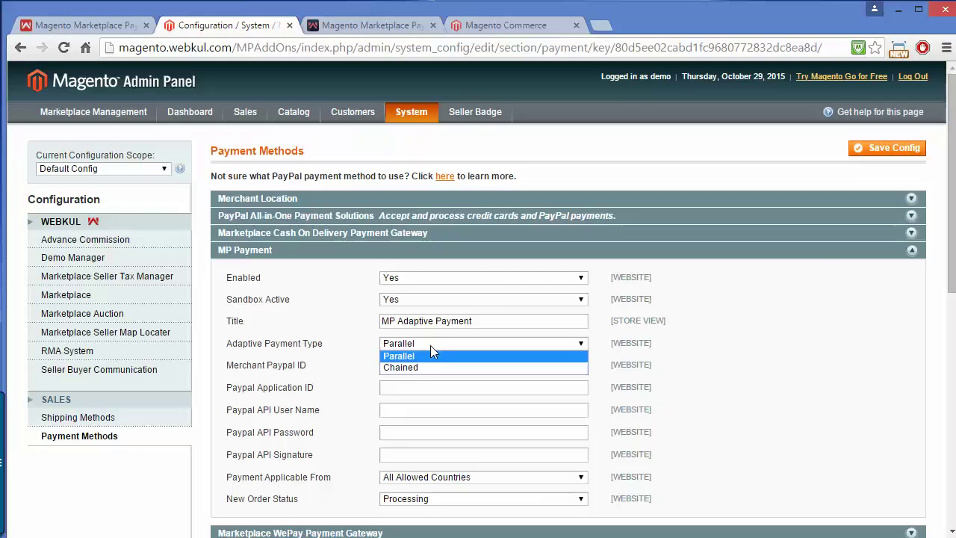
left_click(427, 366)
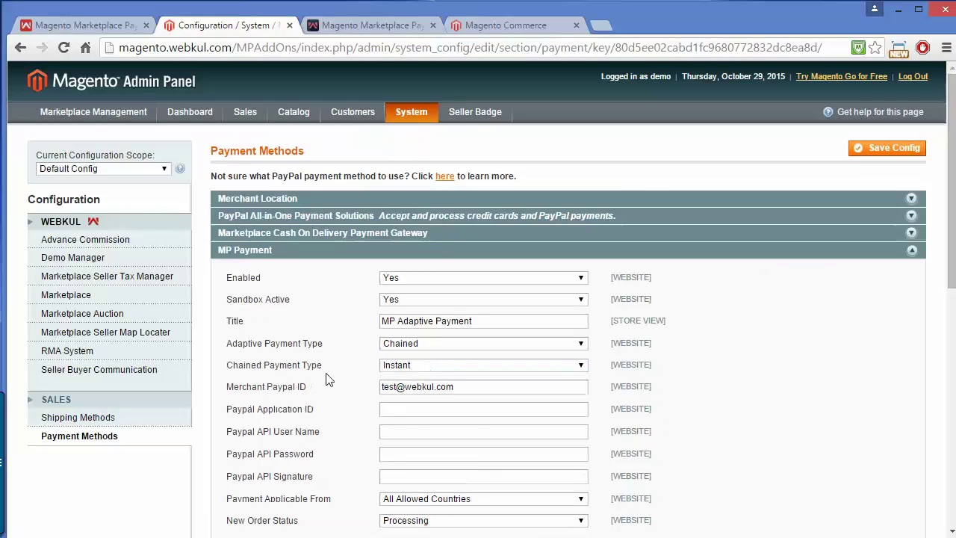
left_click(435, 365)
left_click(424, 389)
left_click(888, 155)
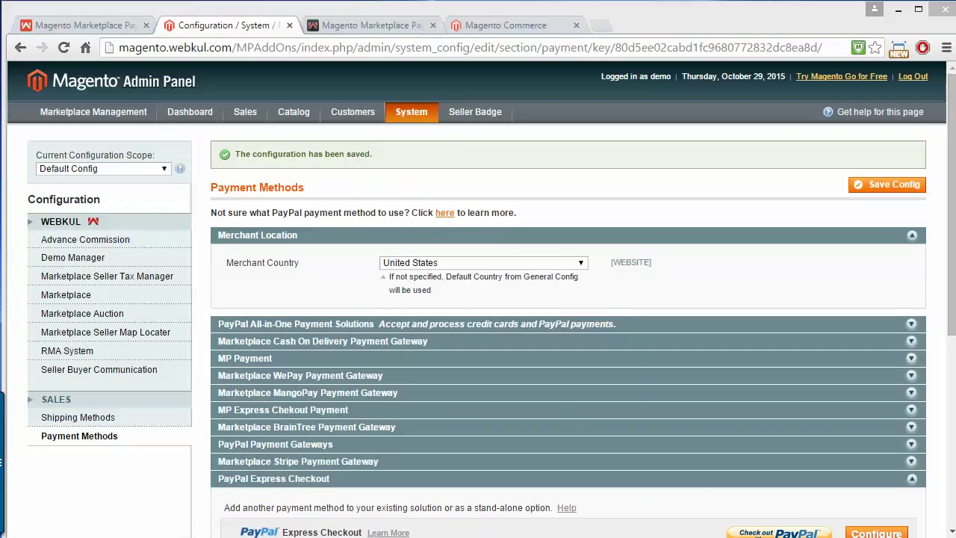
left_click(363, 22)
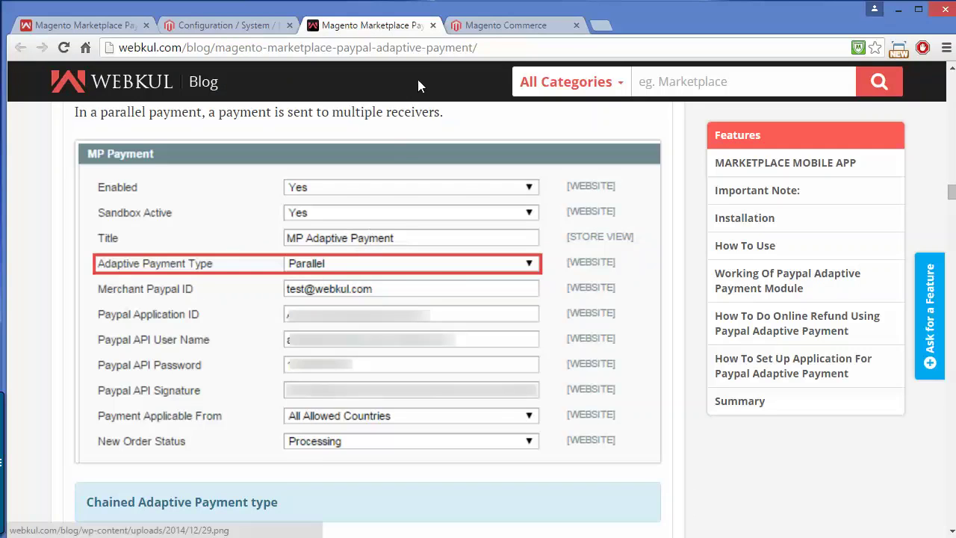
Step: Back in the store tab, open the Blue Coat product page, add it to the cart, and check out
left_click(477, 30)
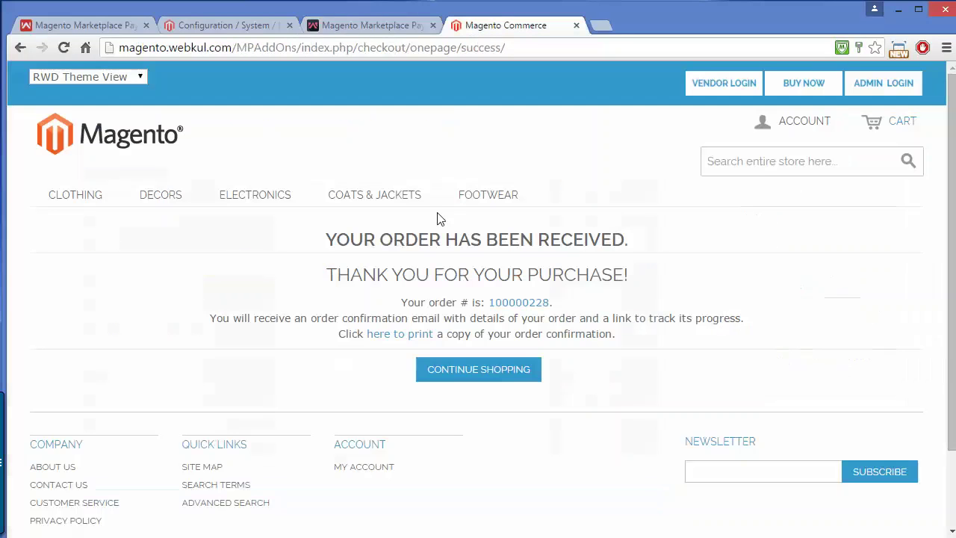
left_click(360, 200)
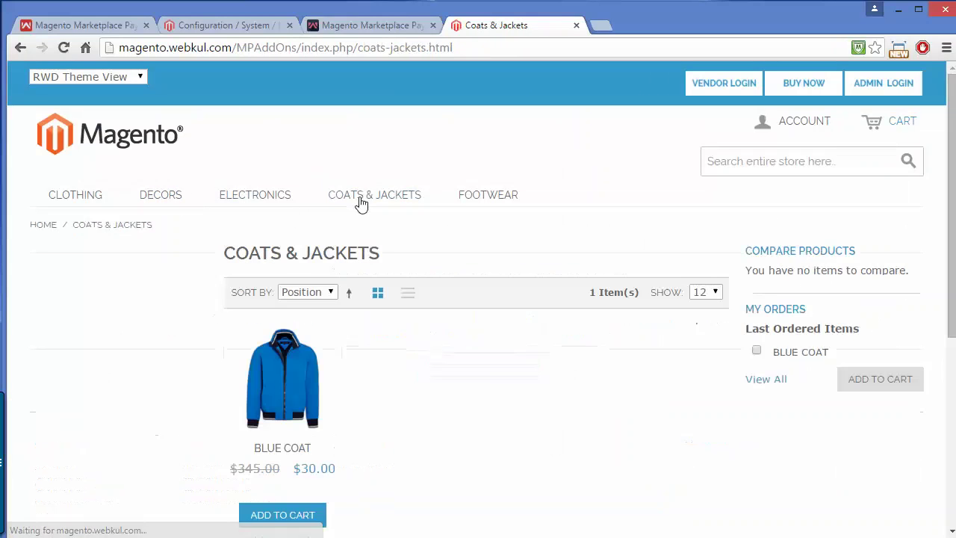
left_click(299, 390)
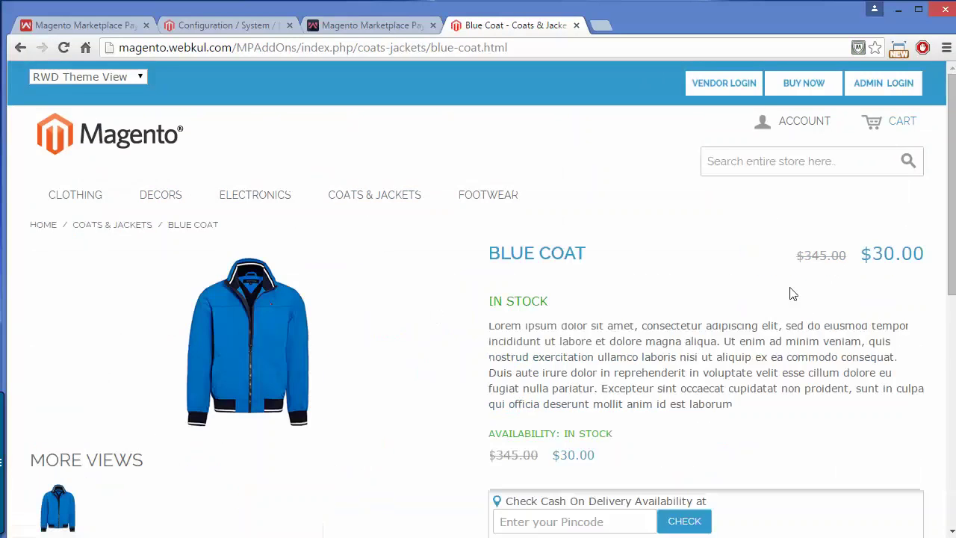
scroll(773, 256, "down", 3)
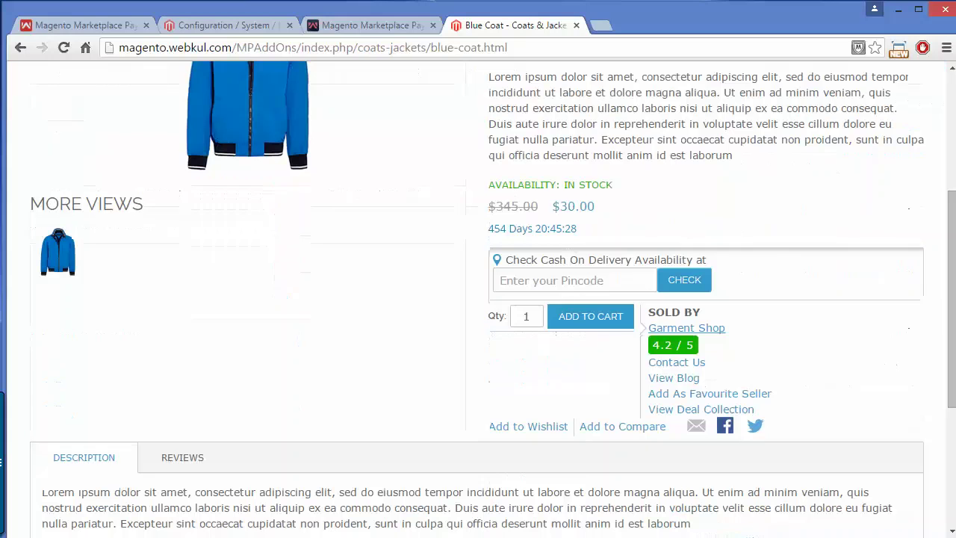
left_click(607, 318)
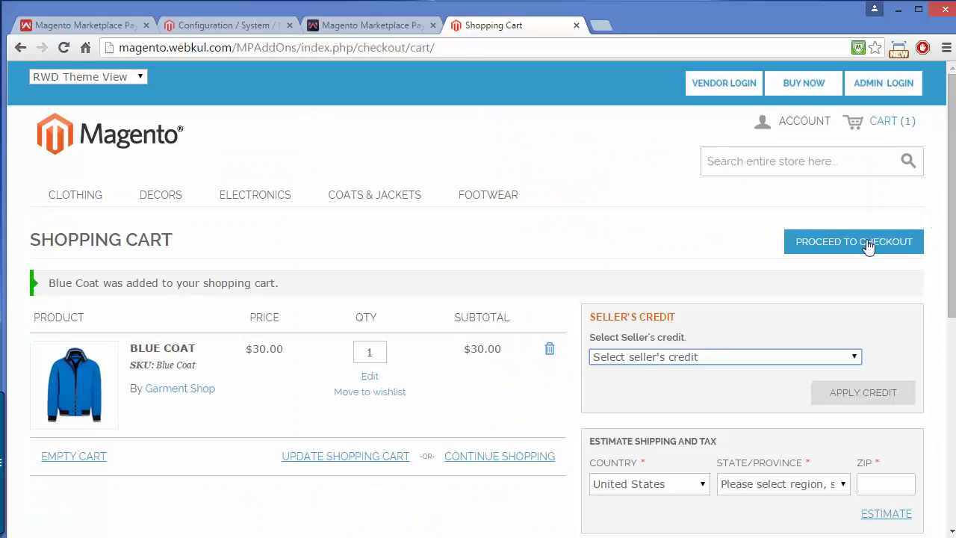
left_click(868, 247)
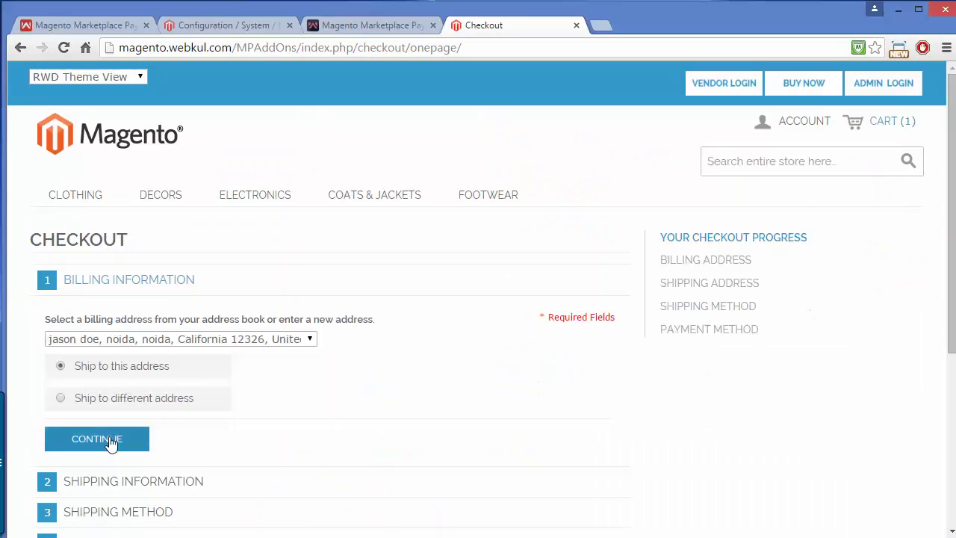
Step: Continue past billing and Table Rate shipping, pick MP Adaptive Payment, and place the $40.00 order
left_click(110, 440)
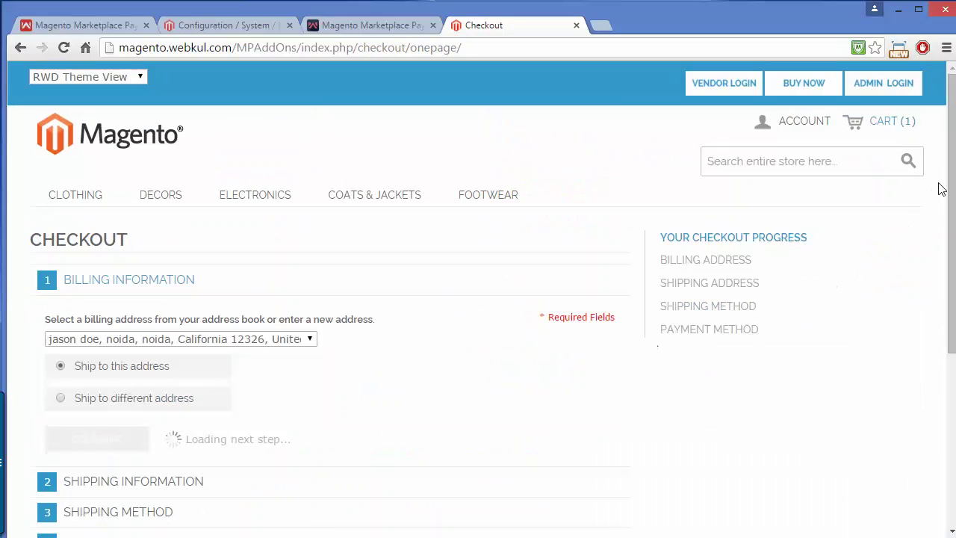
left_click_drag(954, 183, 934, 288)
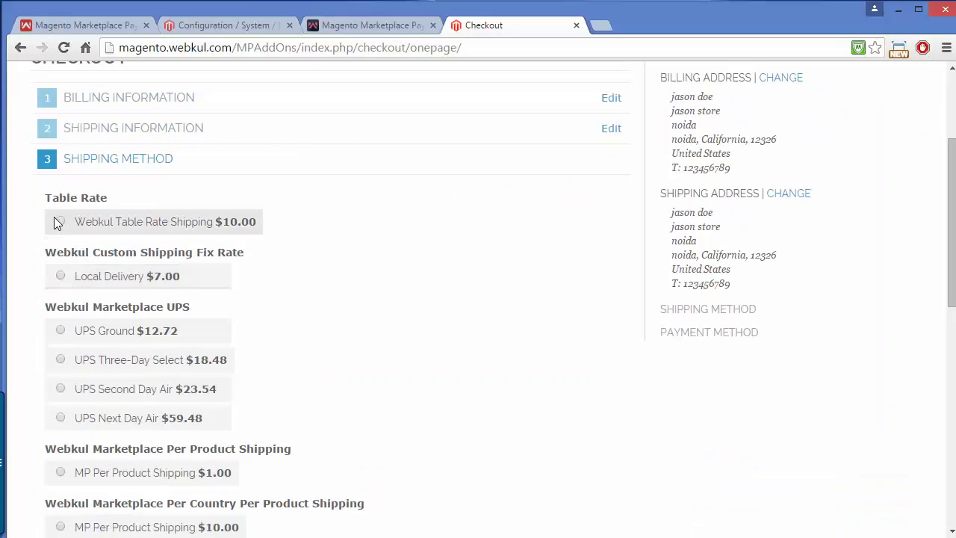
left_click_drag(949, 214, 934, 406)
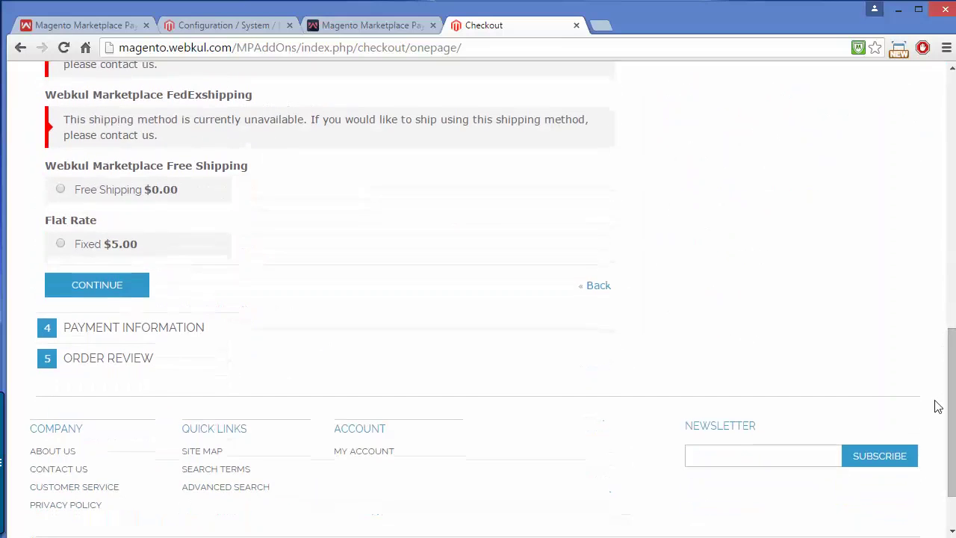
left_click(102, 286)
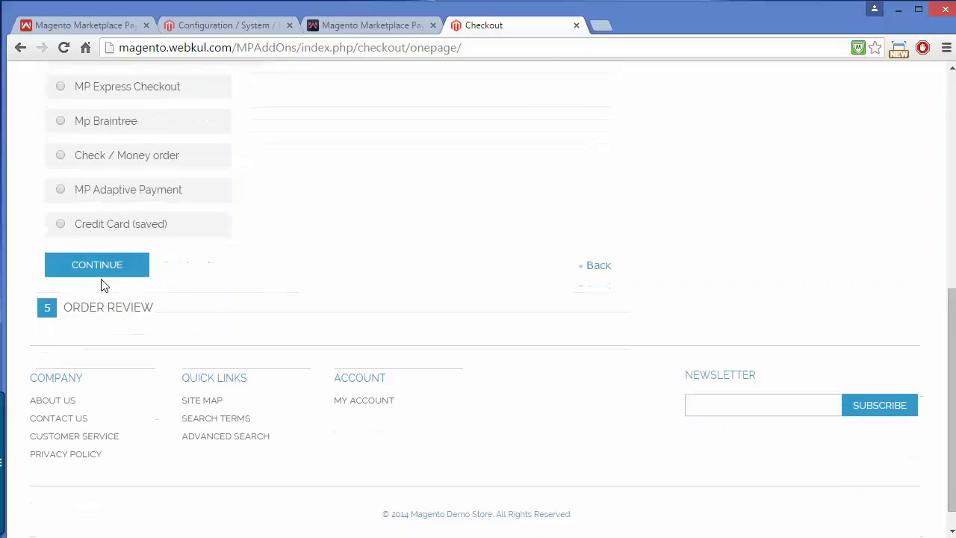
left_click(61, 190)
left_click(115, 263)
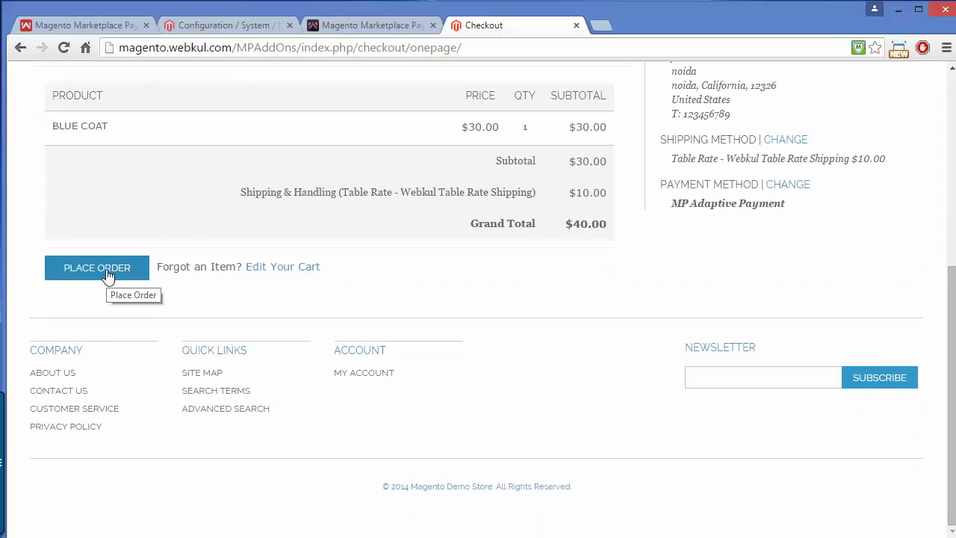
left_click(108, 276)
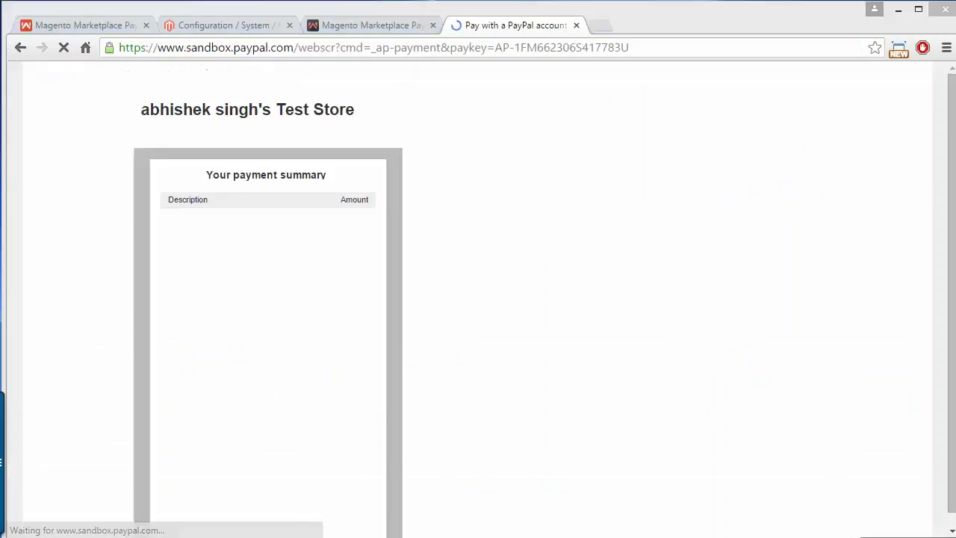
Step: Log in to PayPal Sandbox with the buyer's password and pay $40.00 USD from PayPal balance
scroll(572, 502, "down", 1)
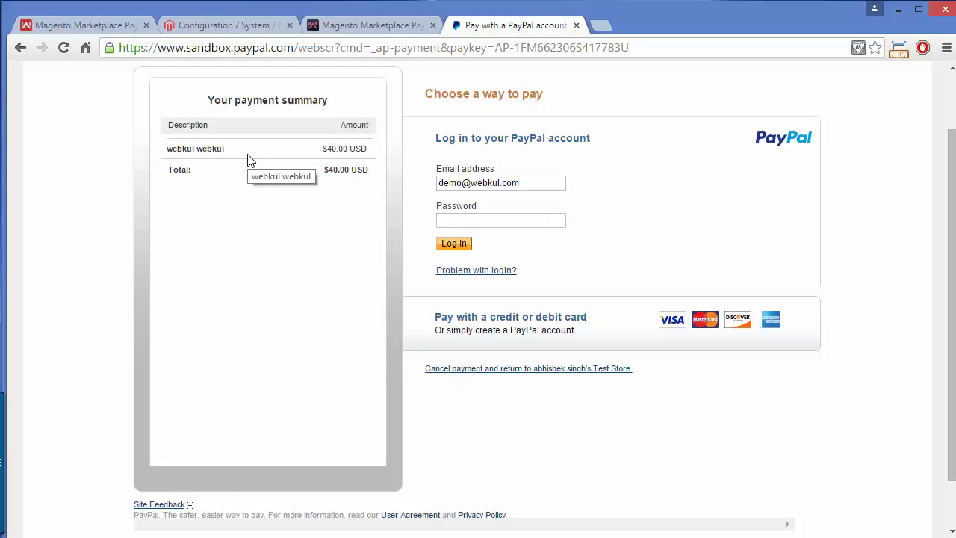
left_click(482, 220)
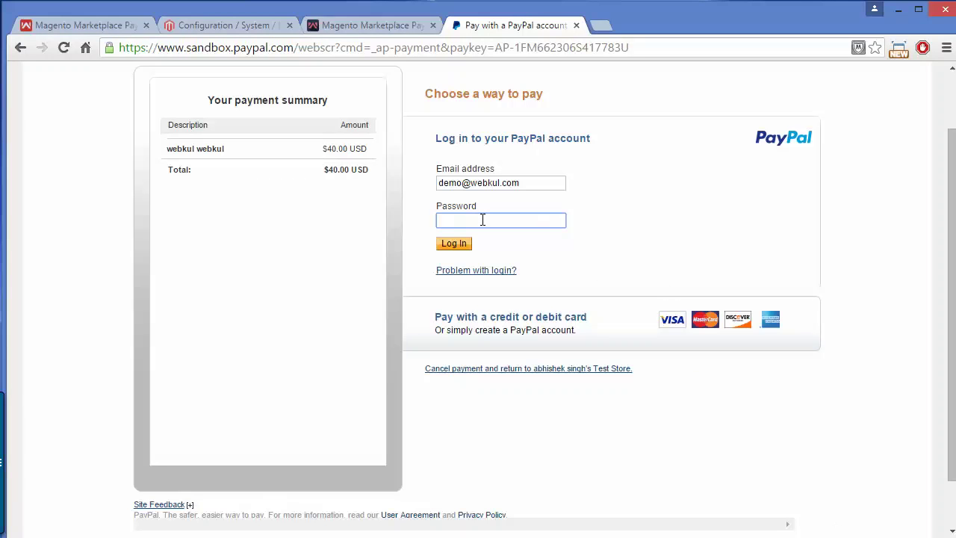
left_click(462, 245)
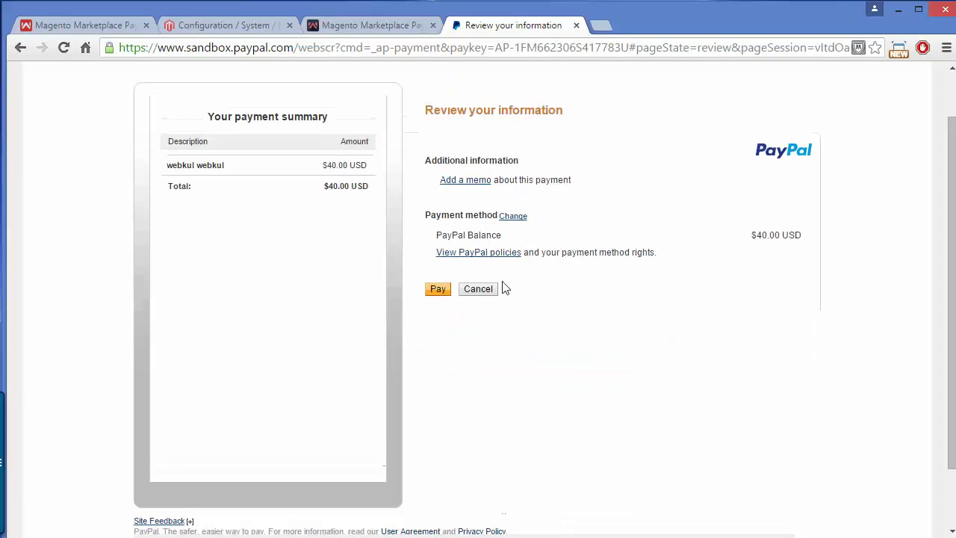
left_click(440, 289)
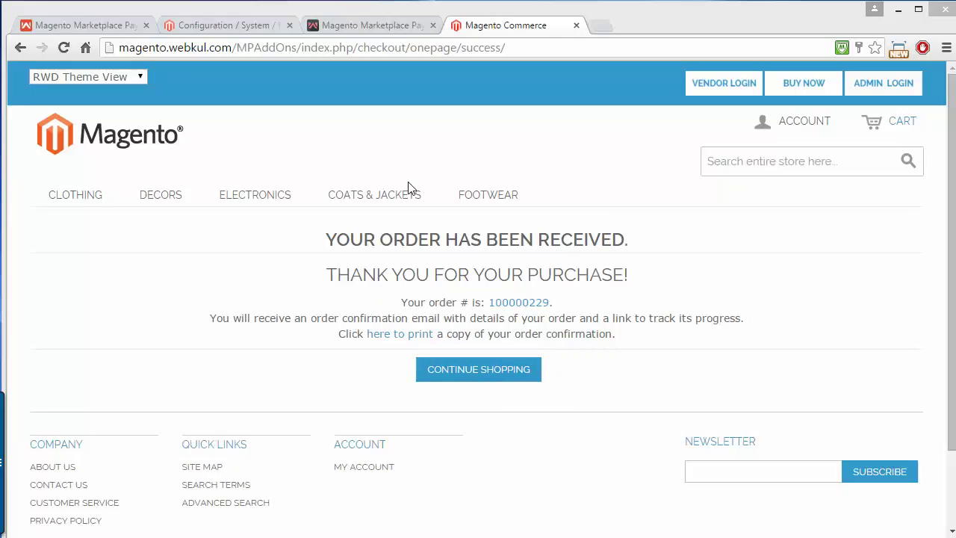
Step: From the admin dashboard, open order 100000230 via Marketplace Management > MP Payment Detail
left_click(224, 25)
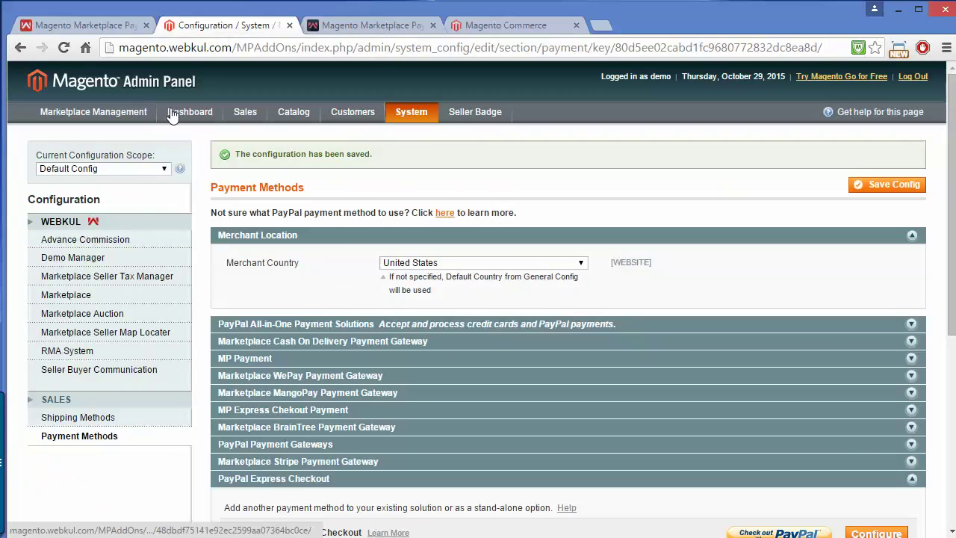
left_click(173, 112)
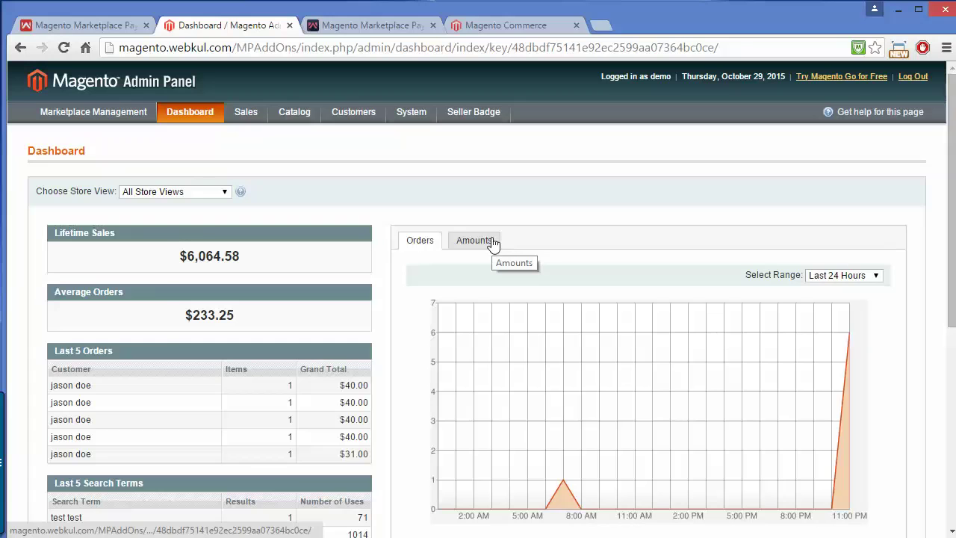
mouse_move(100, 106)
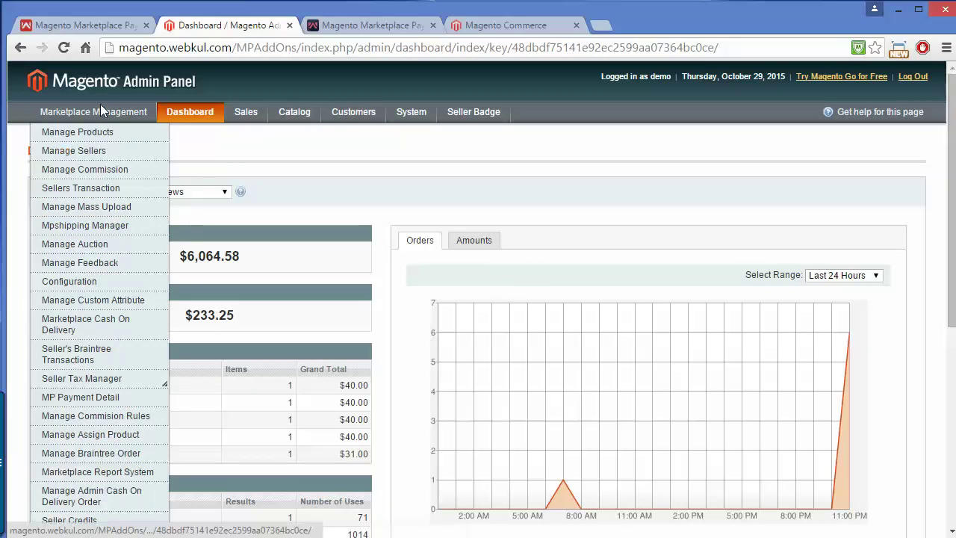
left_click(98, 401)
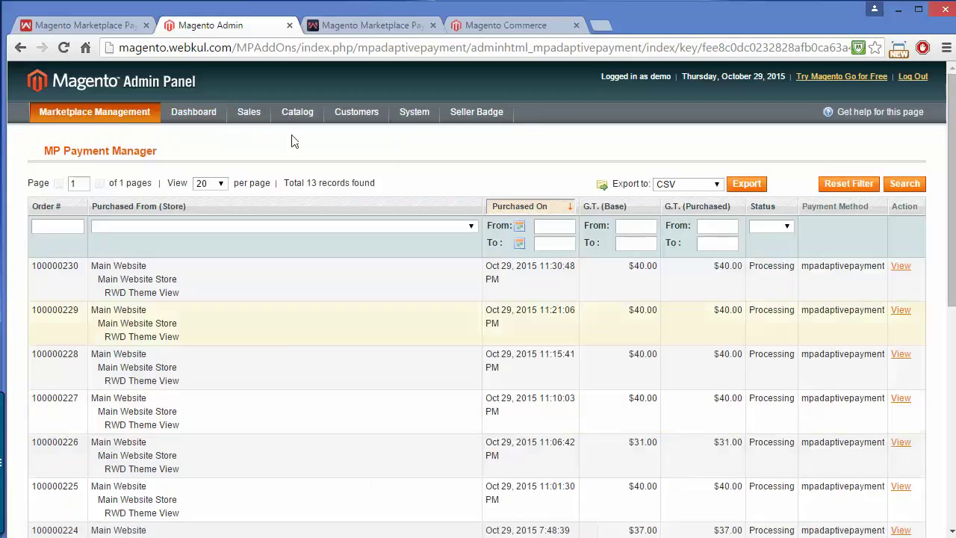
left_click(266, 278)
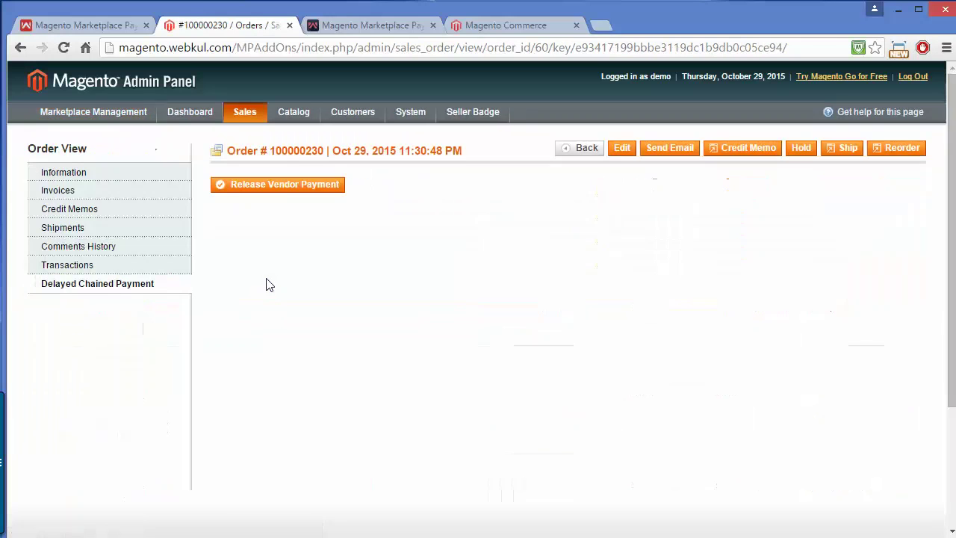
left_click(126, 175)
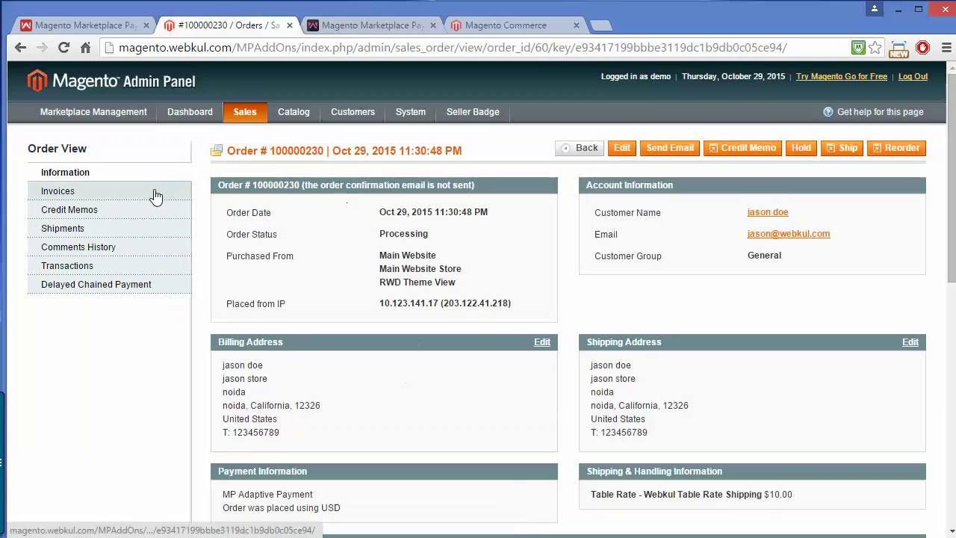
left_click(124, 266)
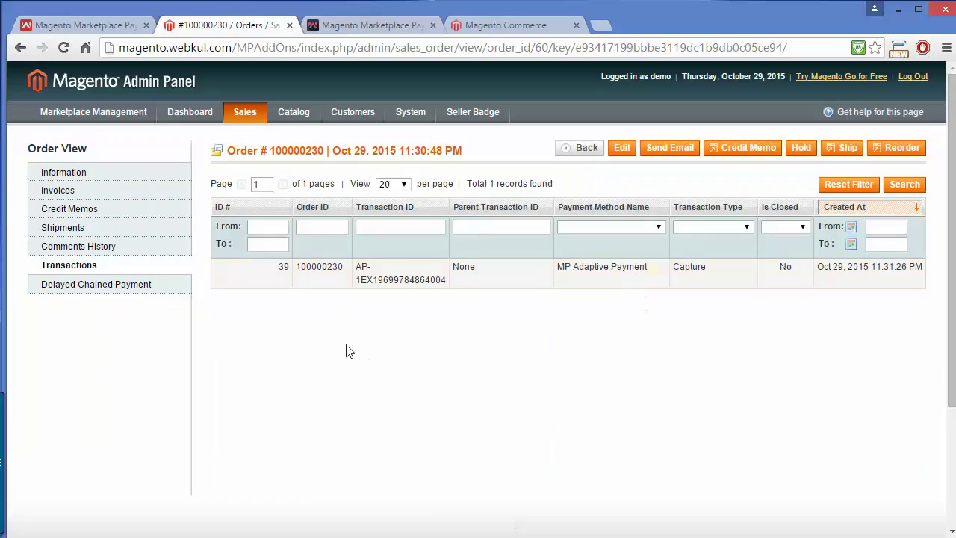
left_click(123, 288)
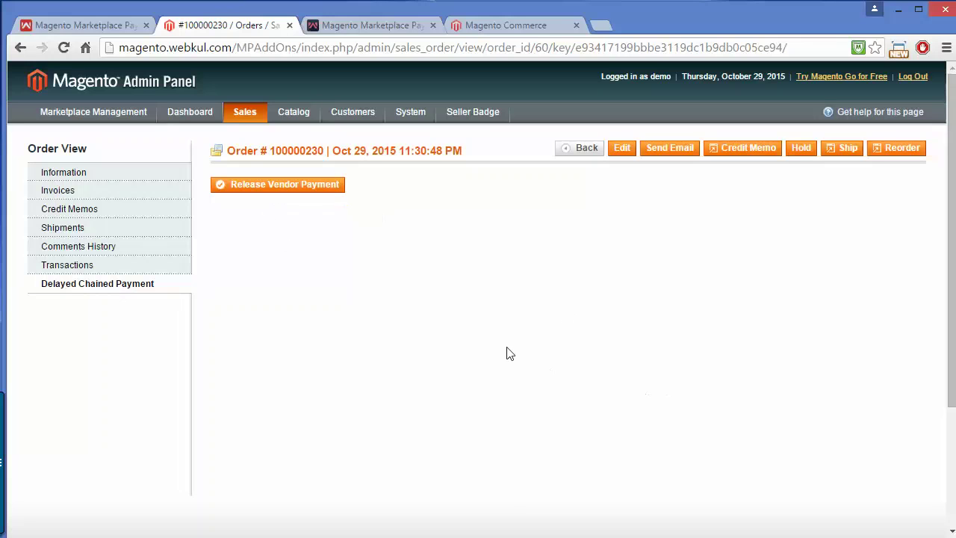
Step: Release the vendor payment for order 100000230, then return to the Webkul Store product page
left_click(315, 192)
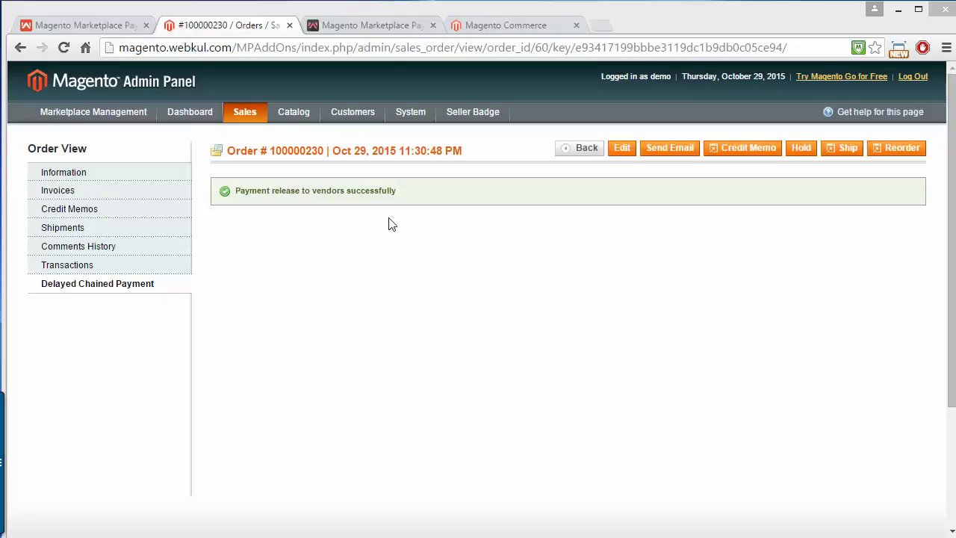
left_click(116, 26)
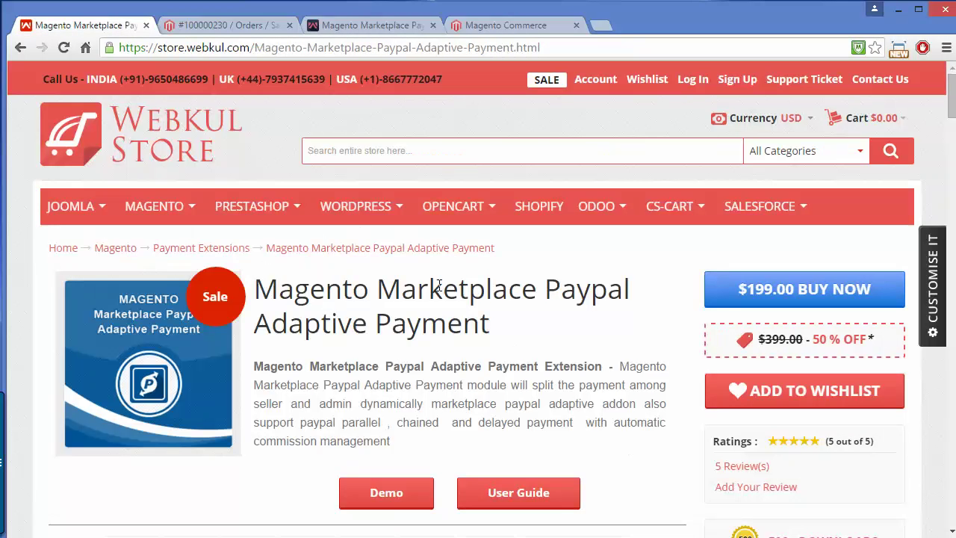